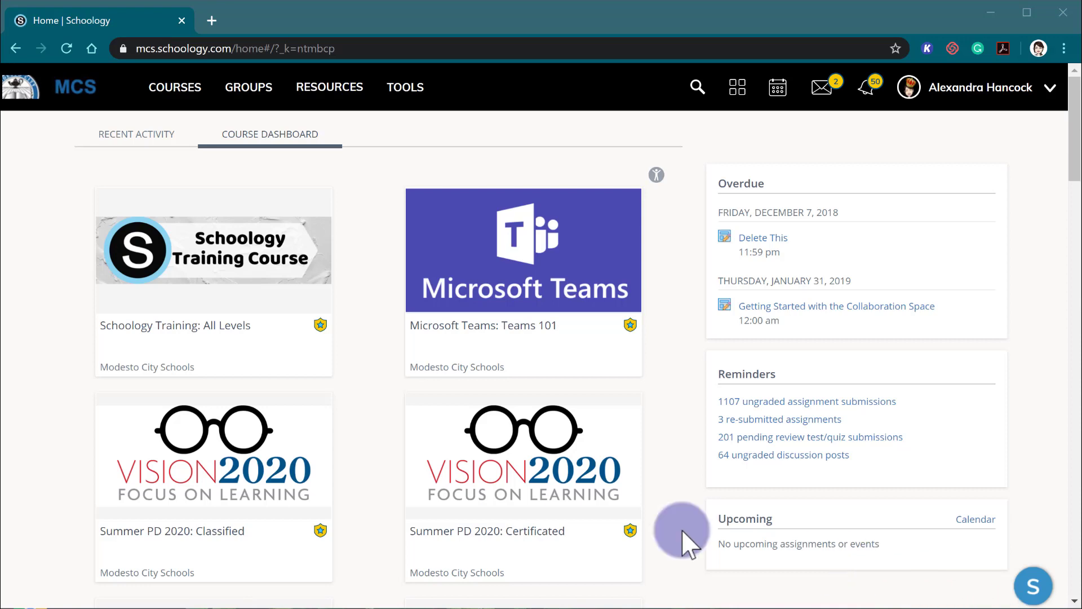
Open the Microsoft Teams: Teams 101 course and launch its Teams Meeting app.
{"action": "left_click", "coordinate": [186, 96]}
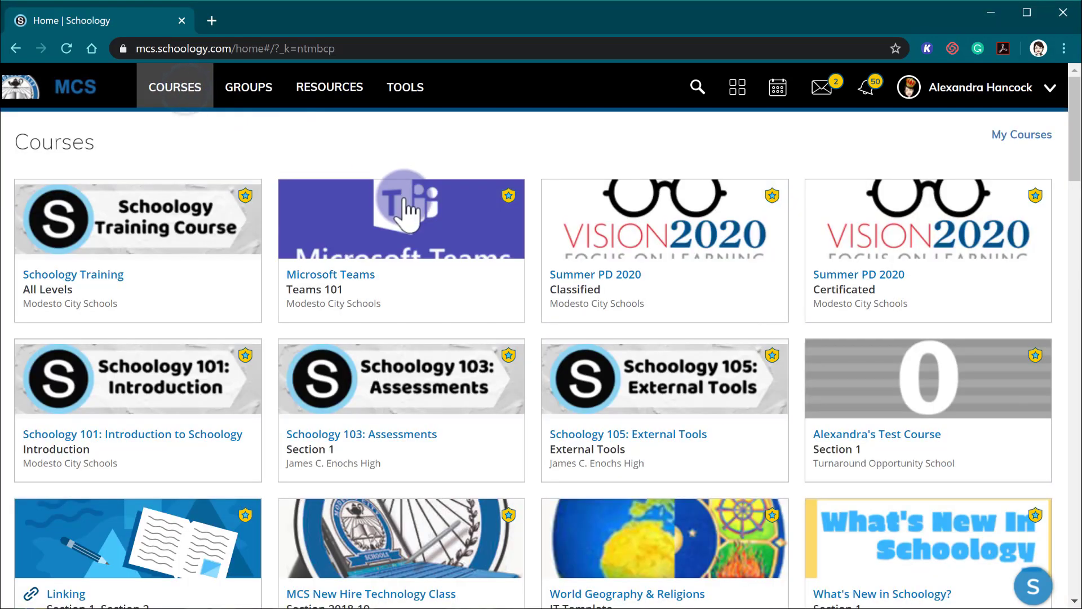
{"action": "left_click", "coordinate": [407, 206]}
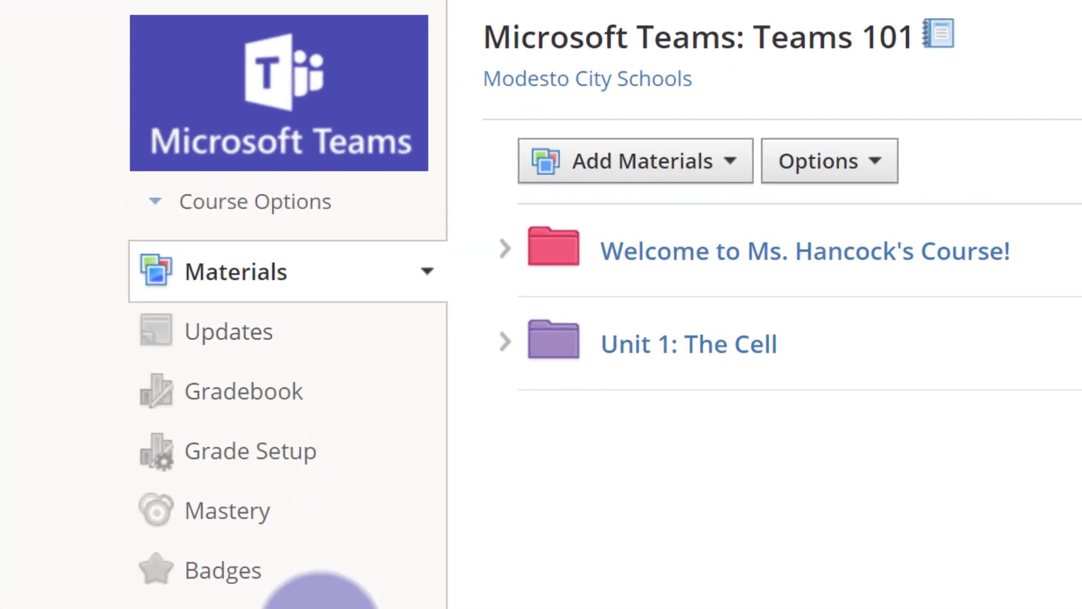
{"action": "scroll", "coordinate": [318, 597], "scroll_direction": "down", "scroll_amount": 10}
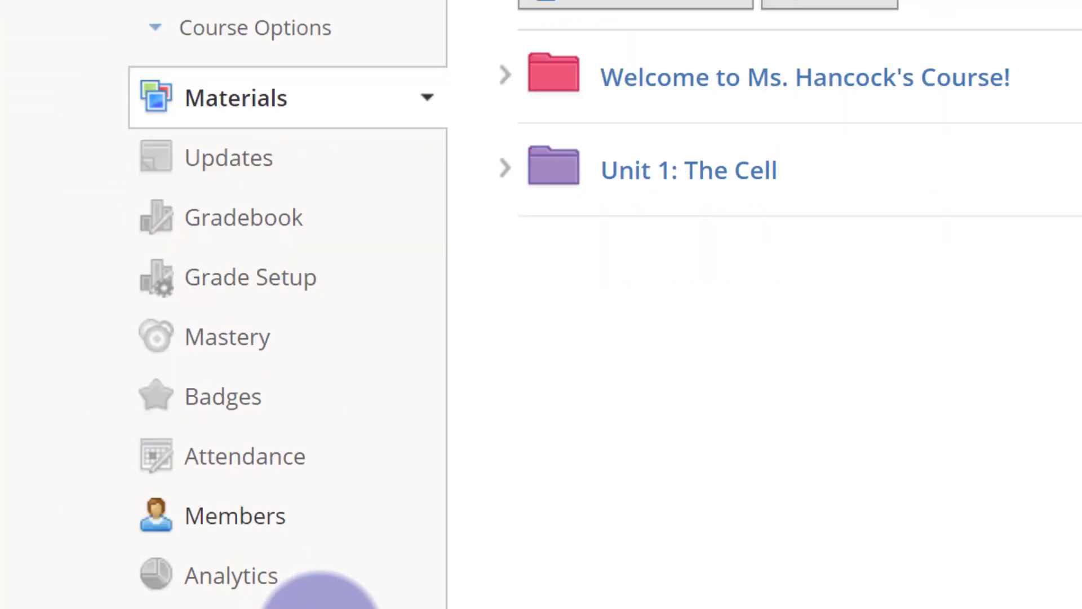
{"action": "scroll", "coordinate": [318, 597], "scroll_direction": "down", "scroll_amount": 5}
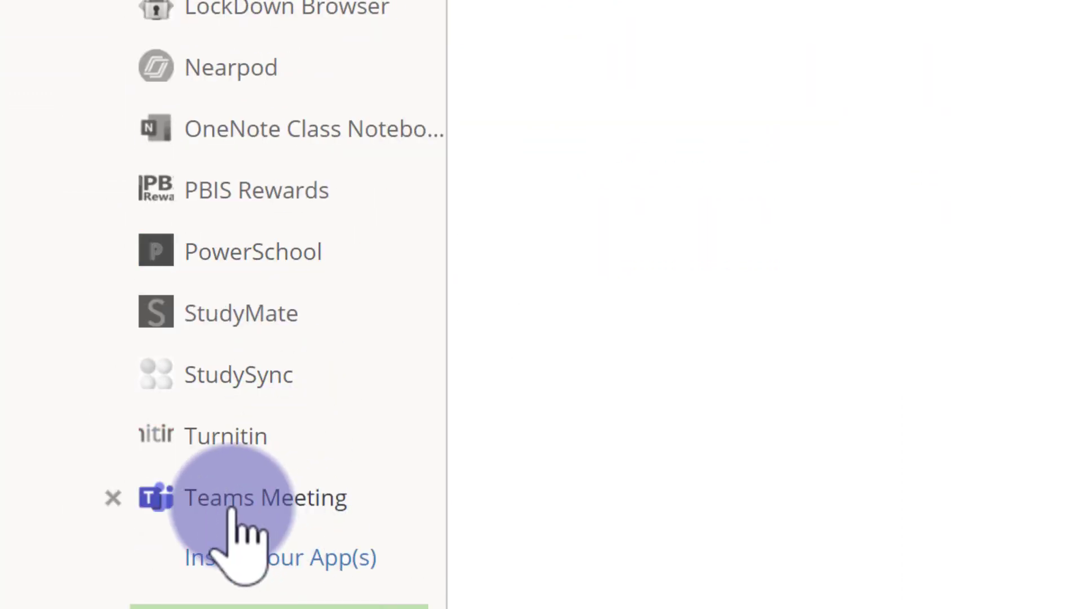
{"action": "left_click", "coordinate": [288, 499]}
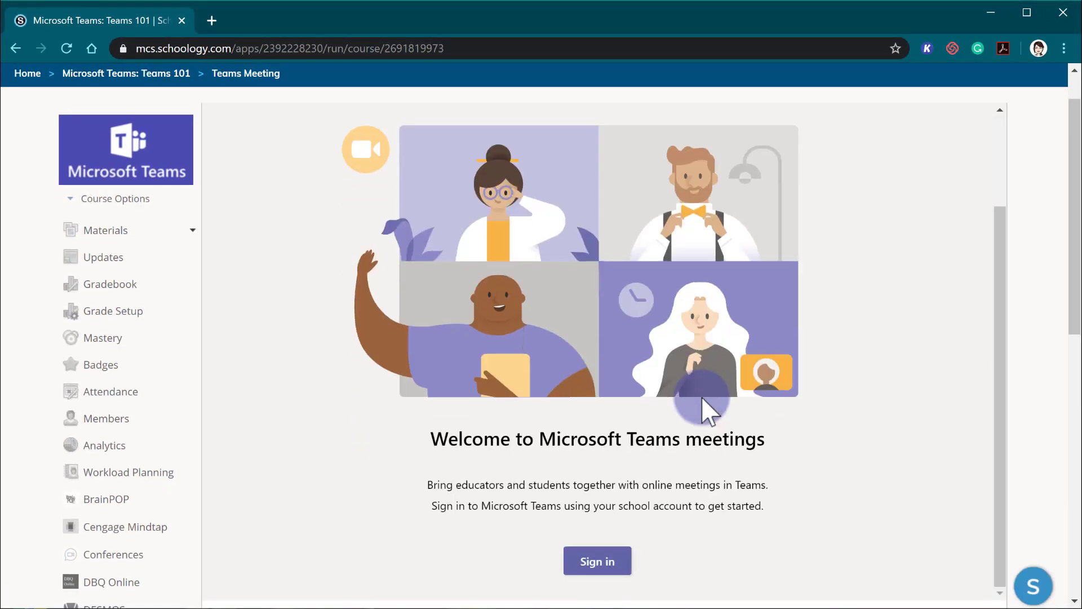
Sign in to Teams and create a meeting link titled Ms. Hancock's Class Meeting.
{"action": "left_click", "coordinate": [613, 570]}
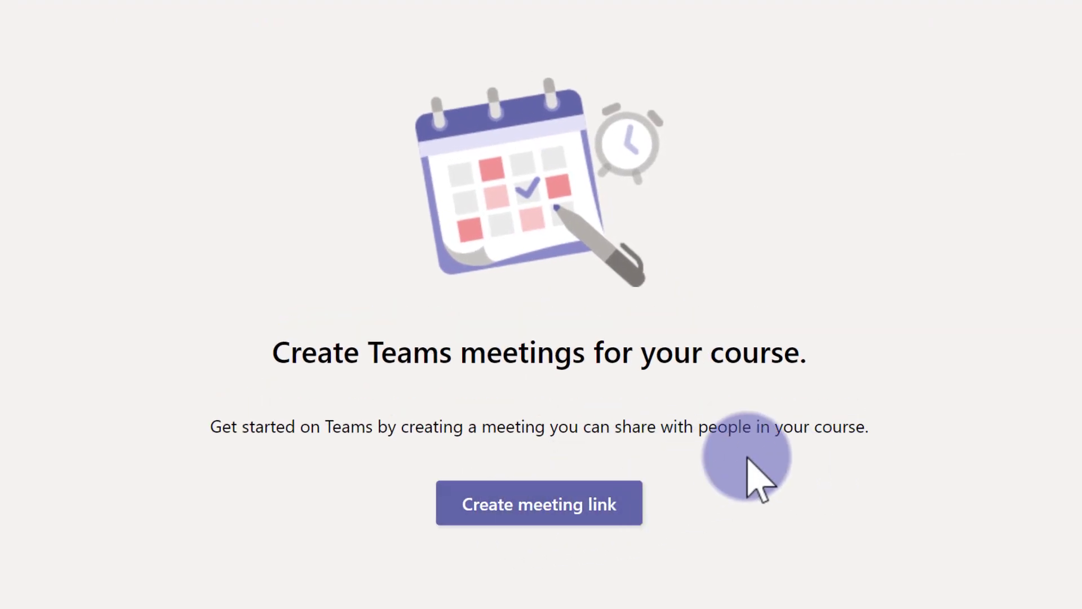
{"action": "left_click", "coordinate": [523, 510]}
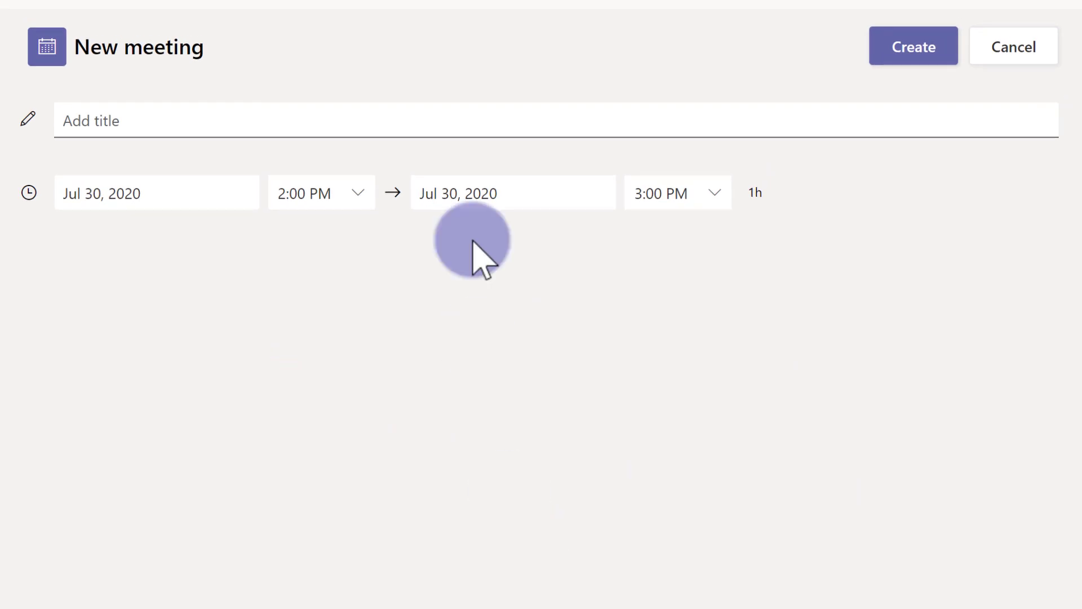
{"action": "left_click", "coordinate": [506, 125]}
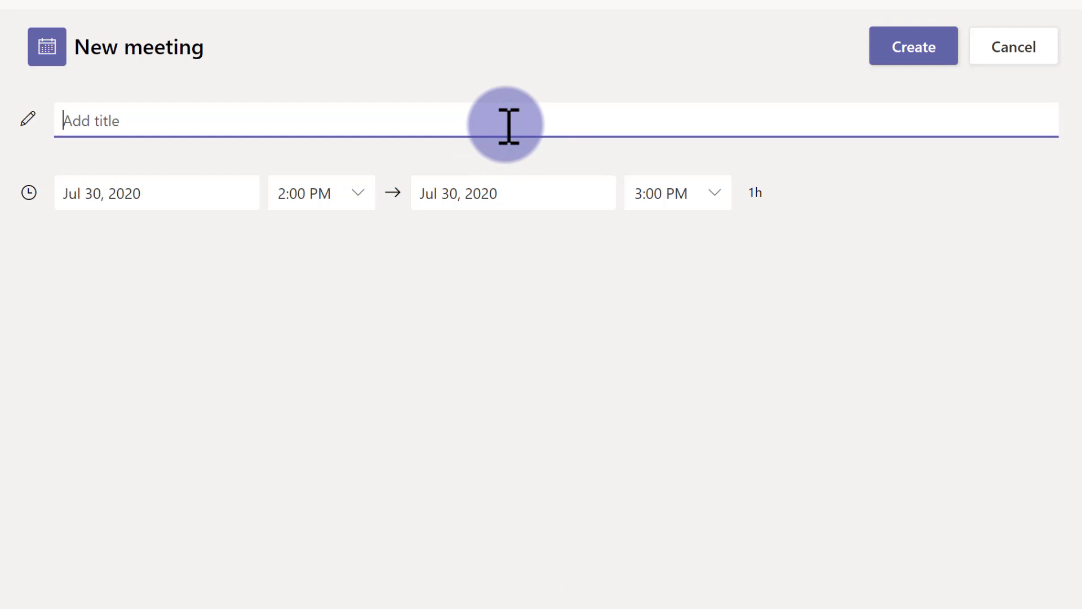
{"action": "type", "text": "Ms. Hancock's Class Meeting"}
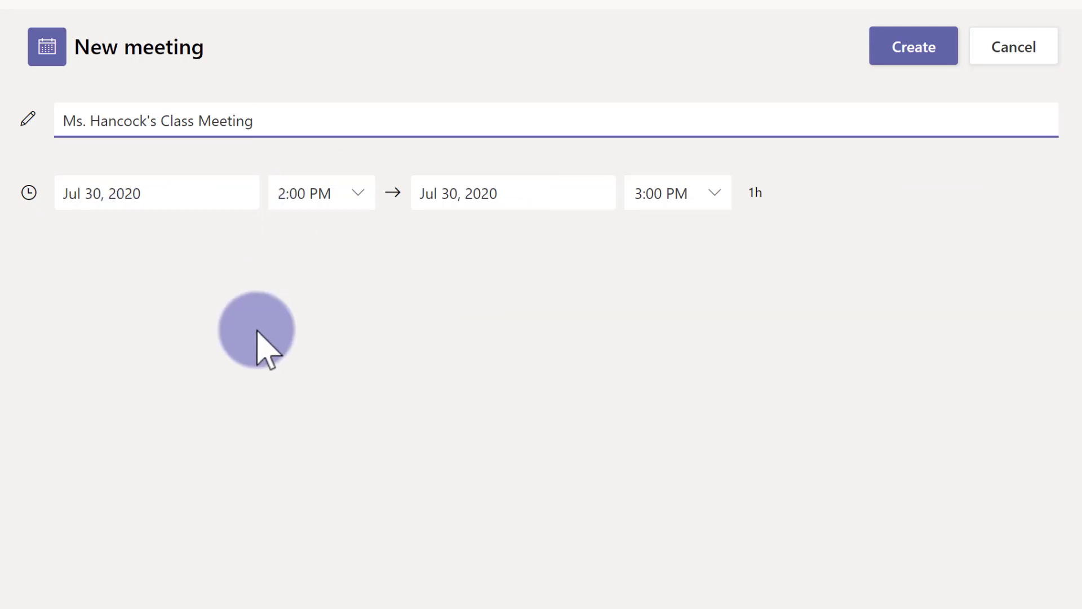
{"action": "left_click", "coordinate": [909, 56]}
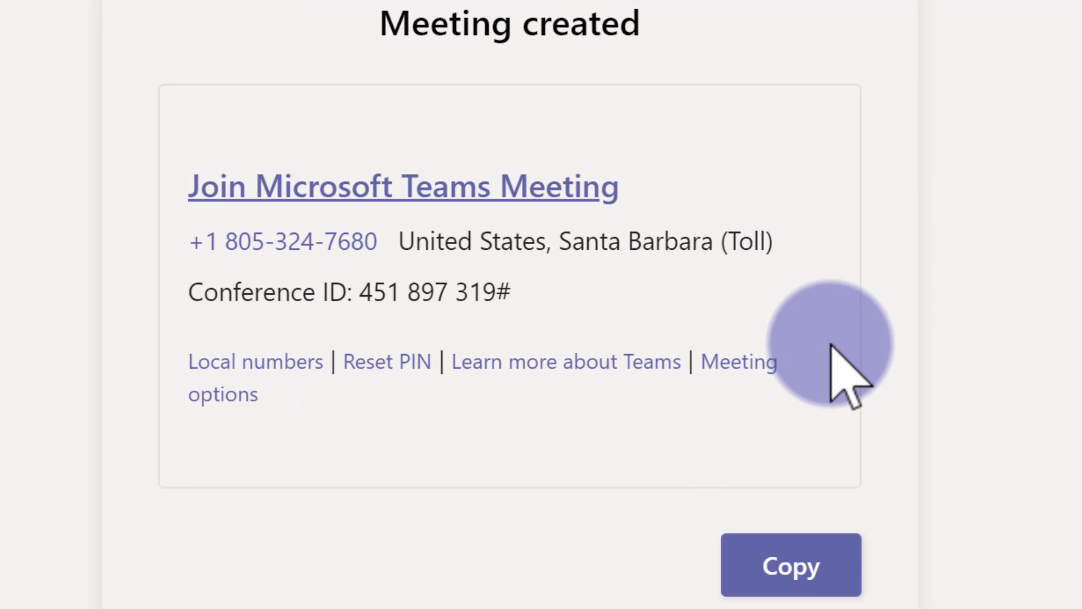
Open the meeting options and set who can bypass the lobby to Only me.
{"action": "left_click", "coordinate": [764, 362]}
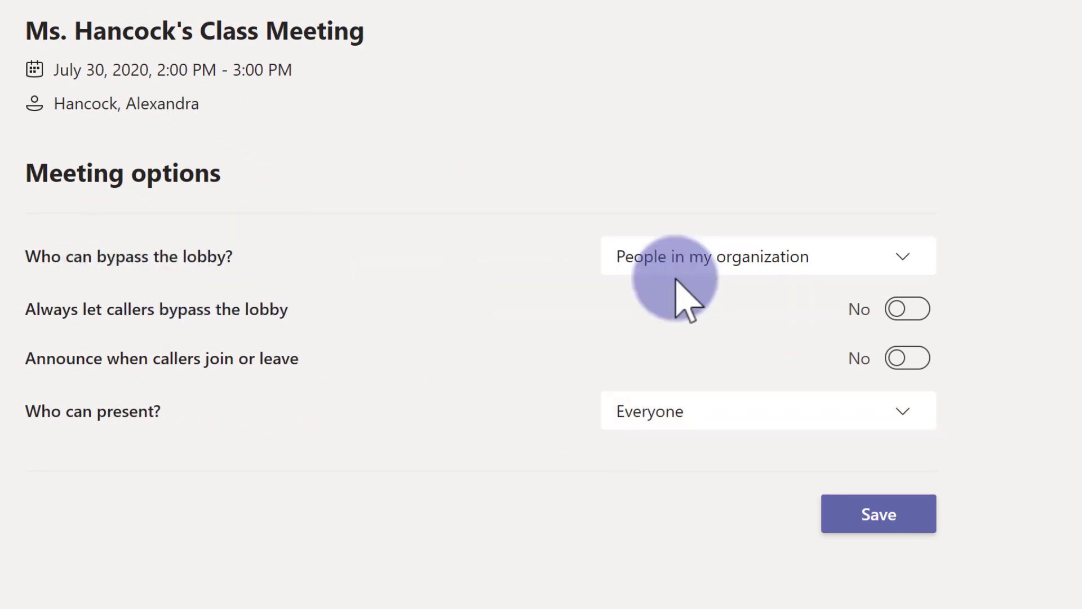
{"action": "left_click", "coordinate": [785, 258]}
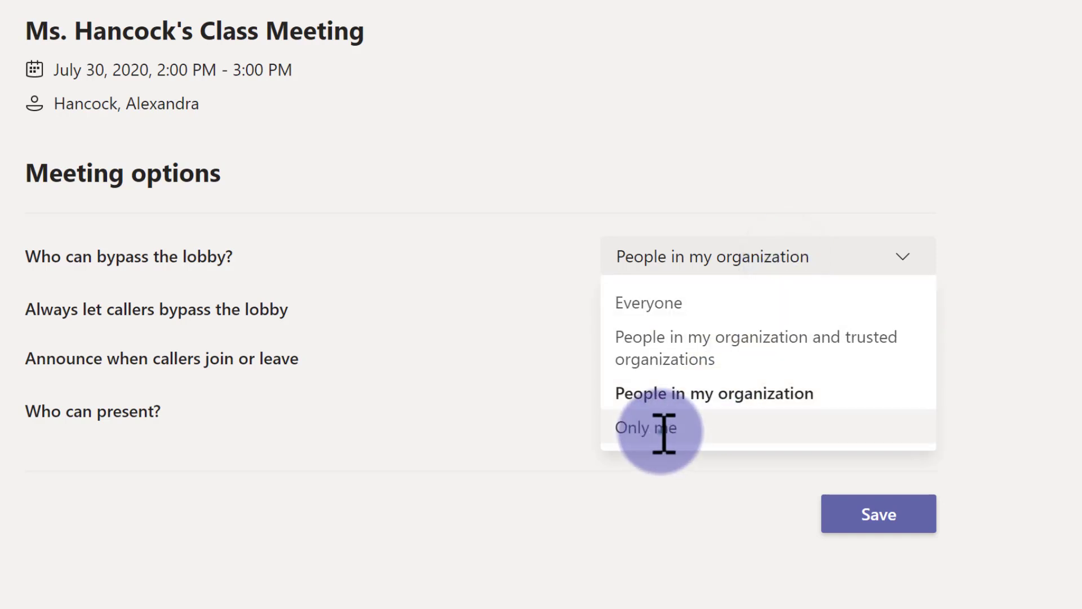
{"action": "left_click", "coordinate": [665, 429]}
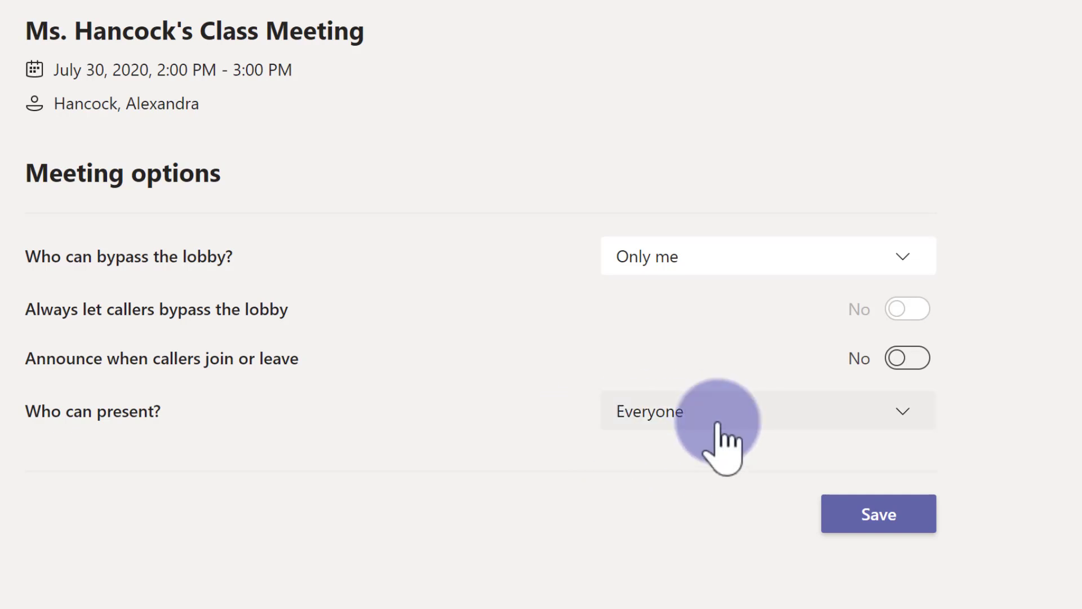
Set who can present to Only me, save the meeting options and close that tab.
{"action": "left_click", "coordinate": [667, 421]}
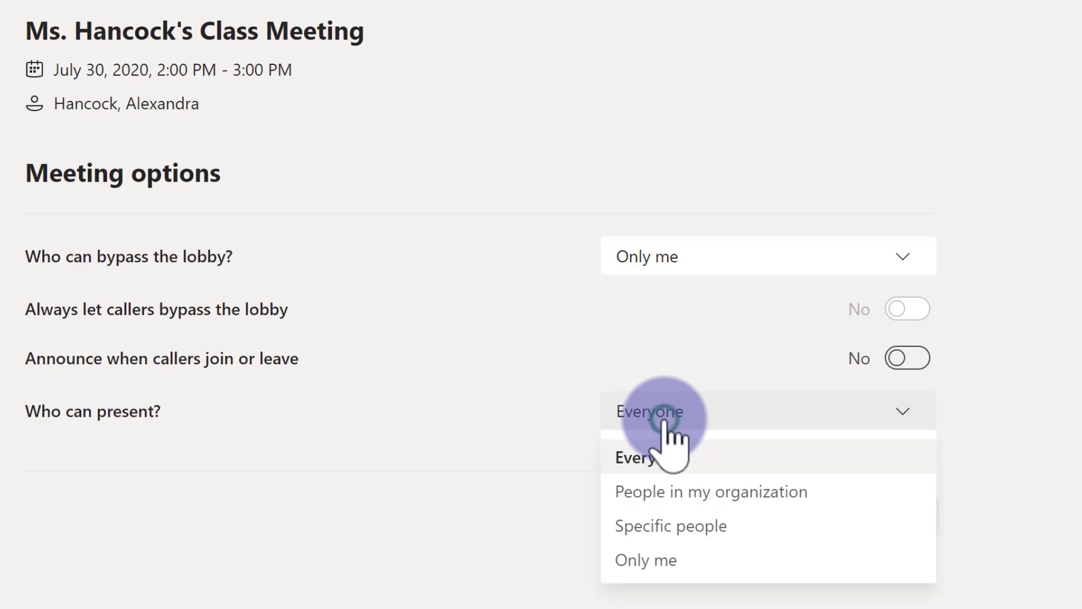
{"action": "left_click", "coordinate": [654, 559]}
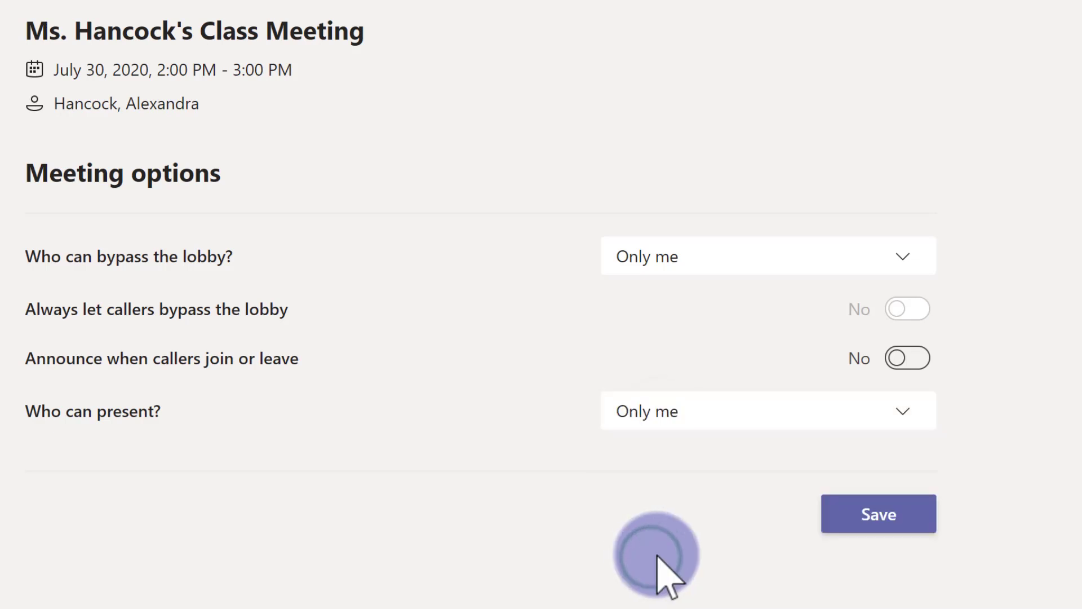
{"action": "left_click", "coordinate": [875, 524]}
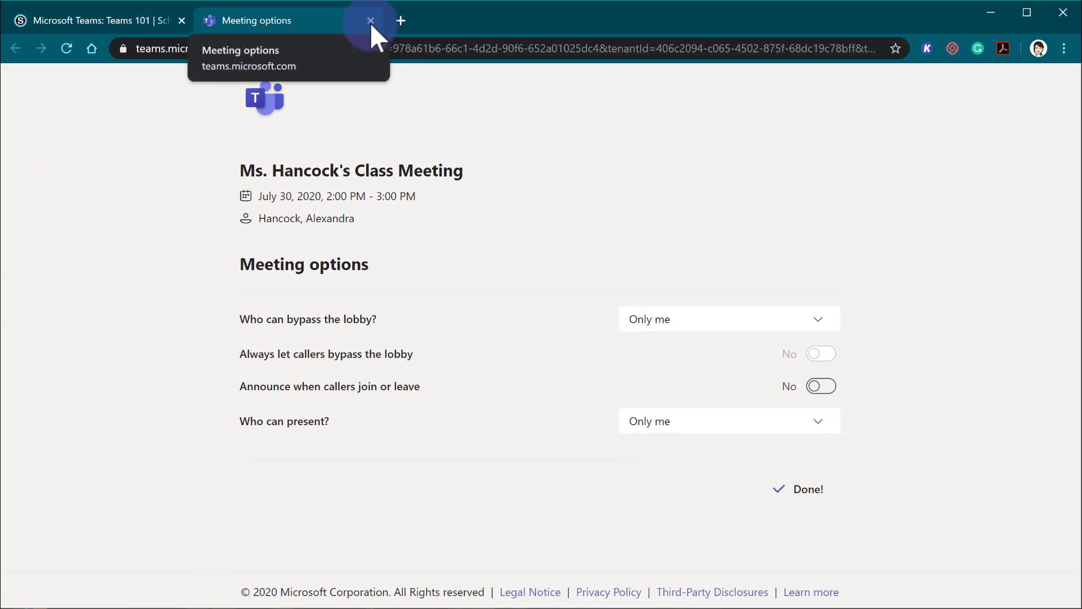
{"action": "left_click", "coordinate": [370, 21]}
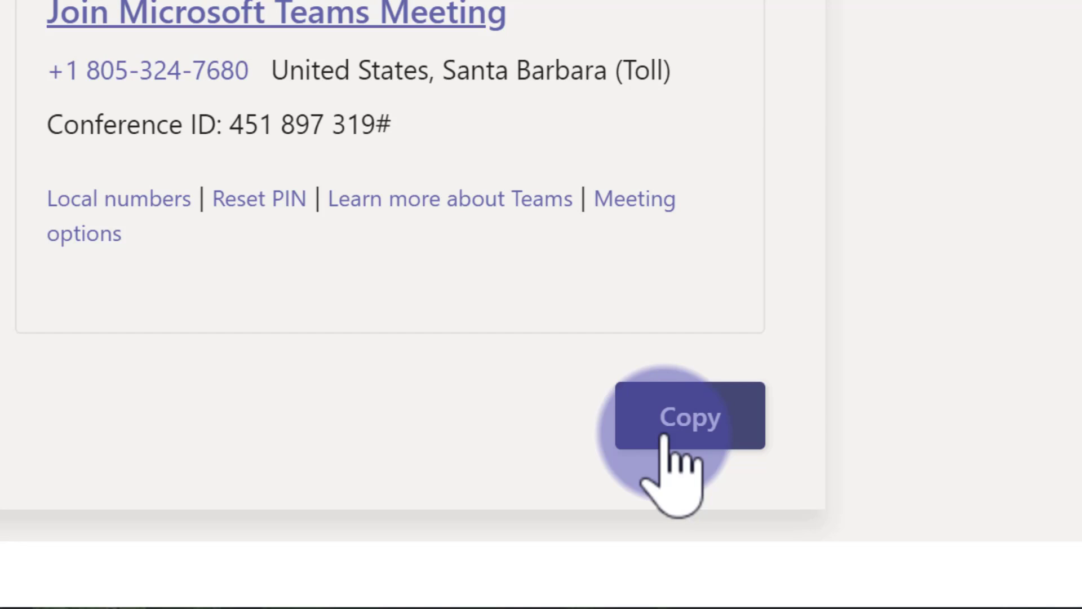
Copy the meeting invite and paste it as the URL of a new link in the course materials.
{"action": "left_click", "coordinate": [718, 413]}
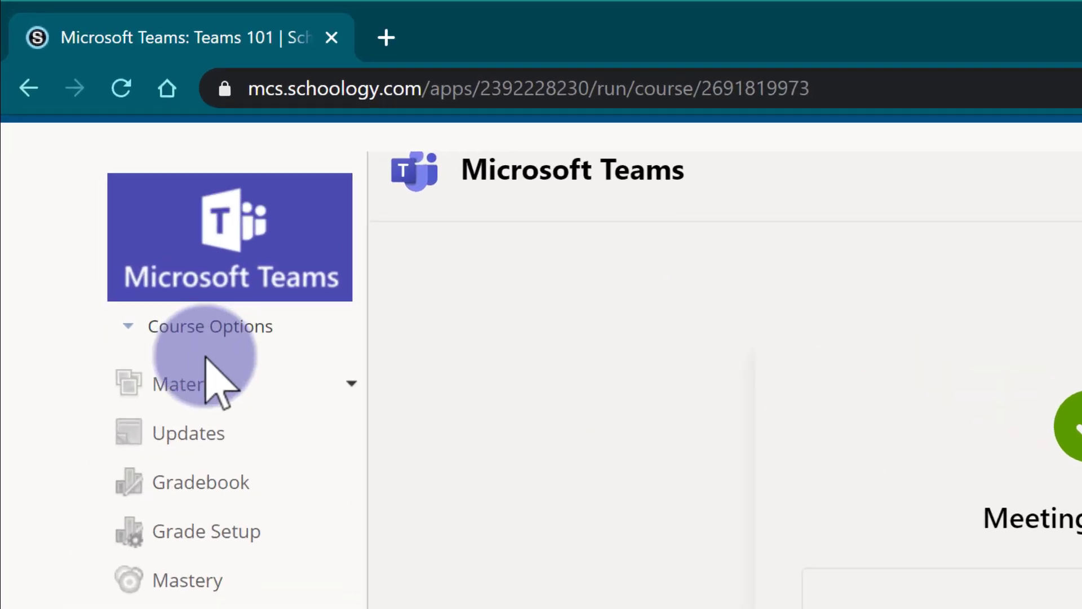
{"action": "left_click", "coordinate": [206, 379]}
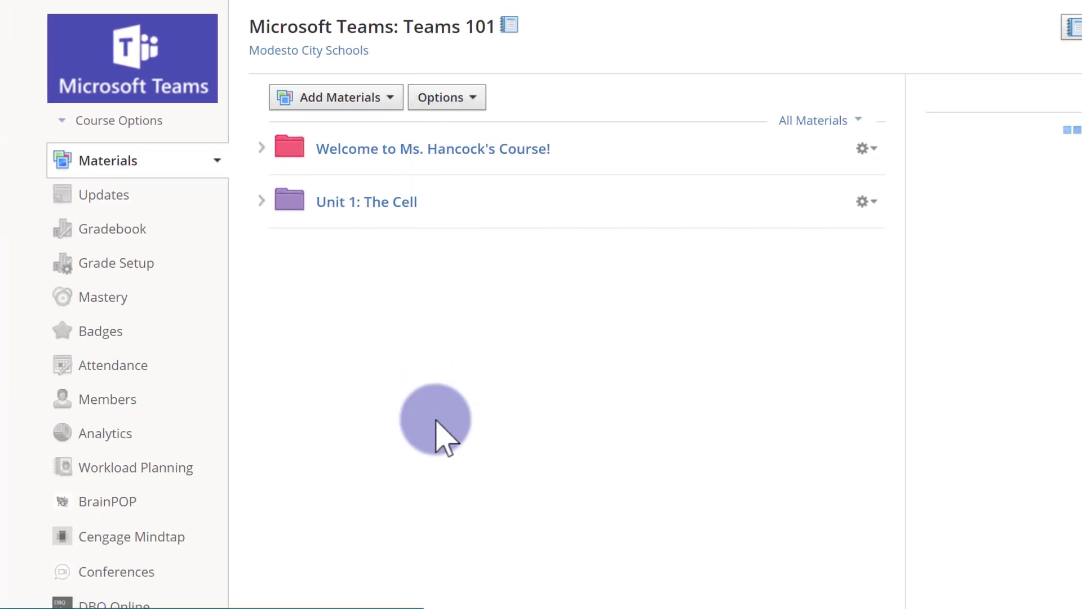
{"action": "left_click", "coordinate": [365, 97]}
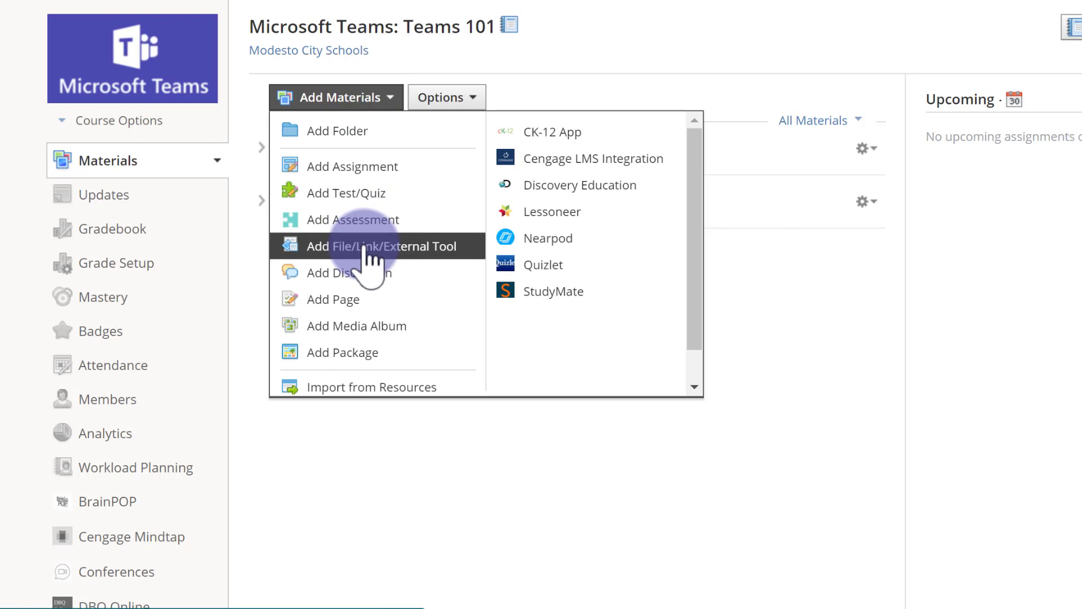
{"action": "left_click", "coordinate": [367, 250]}
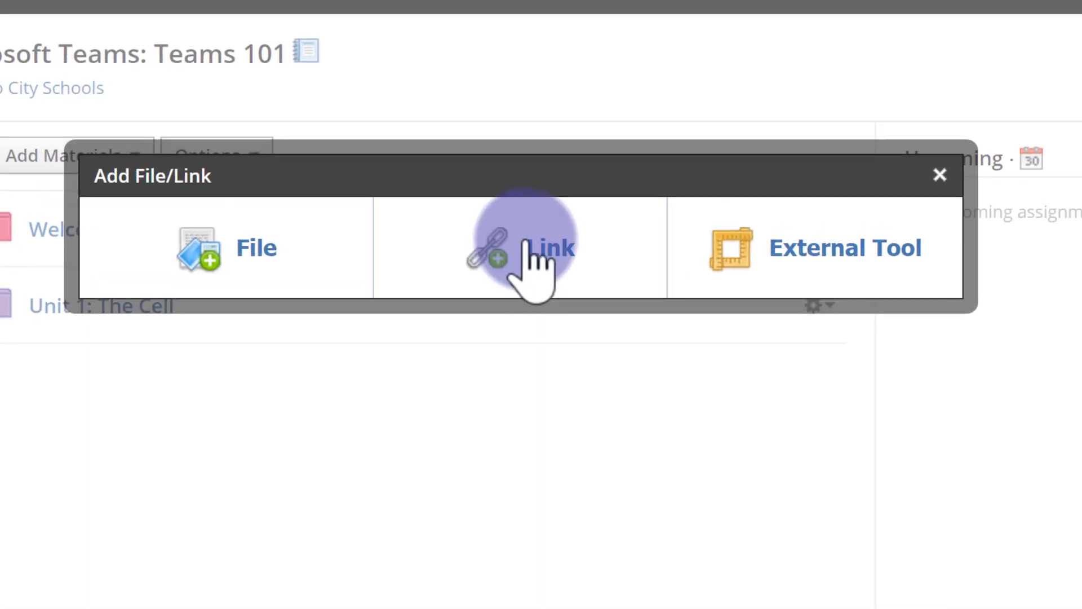
{"action": "left_click", "coordinate": [527, 245]}
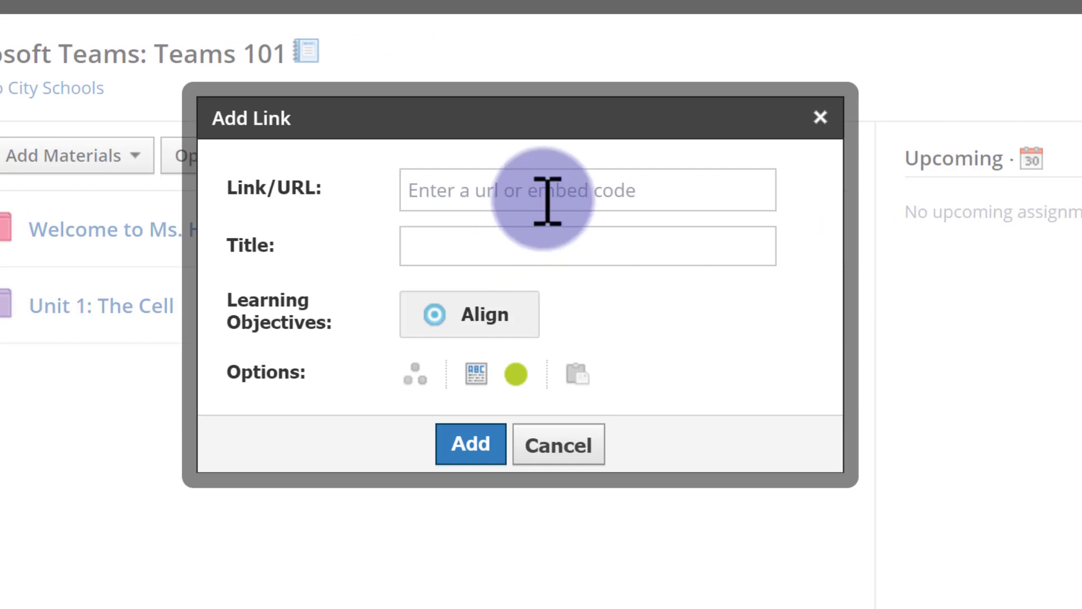
{"action": "right_click", "coordinate": [545, 199]}
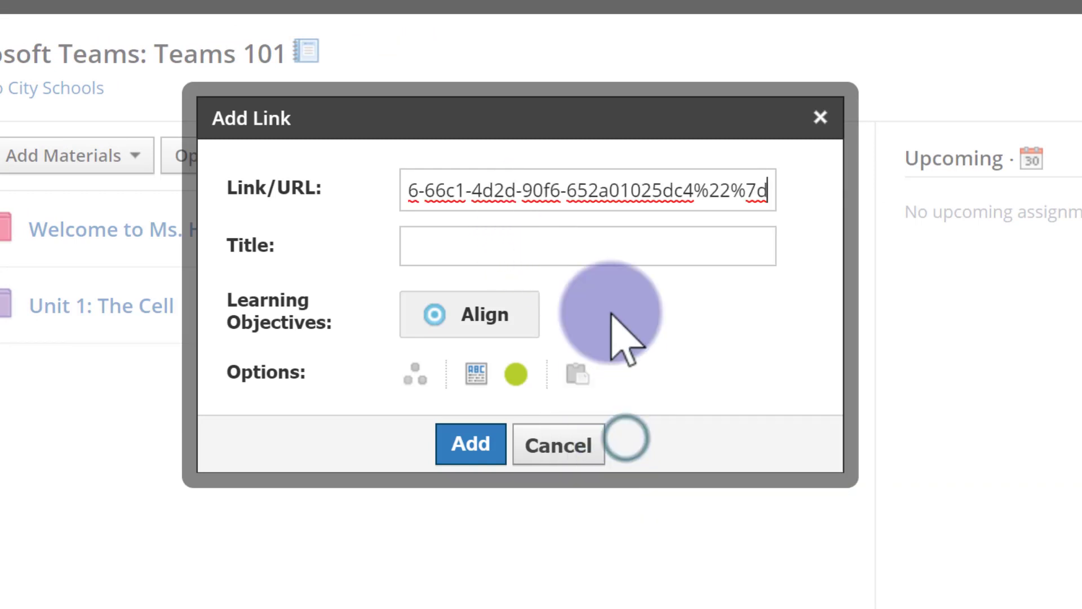
Title the link Class Meeting Augustt 10th 9:30, set it to display in a new window, and add it.
{"action": "left_click", "coordinate": [618, 255]}
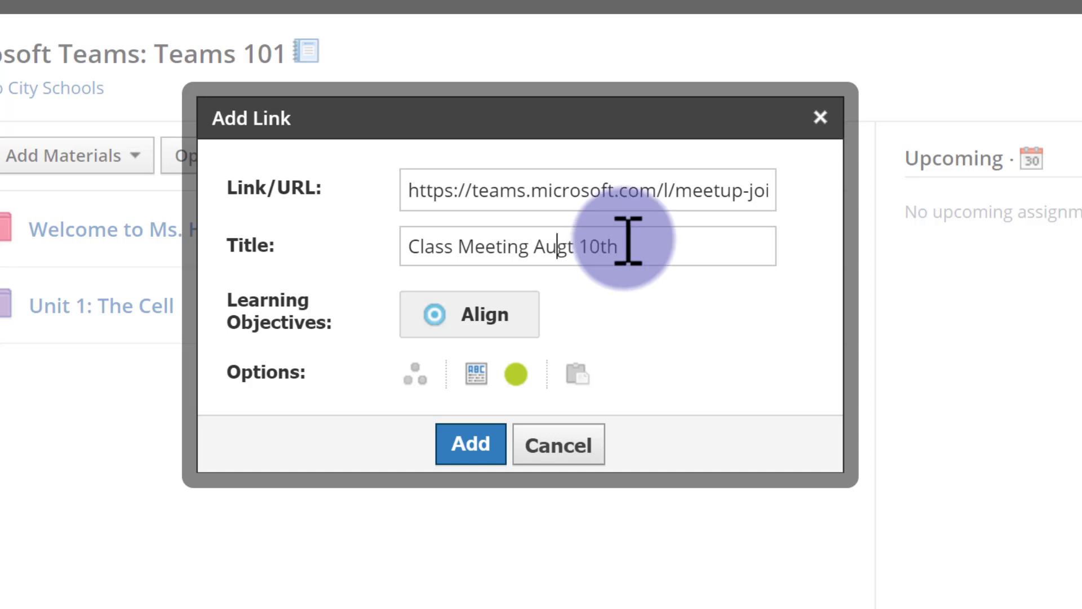
{"action": "key", "text": "Tab"}
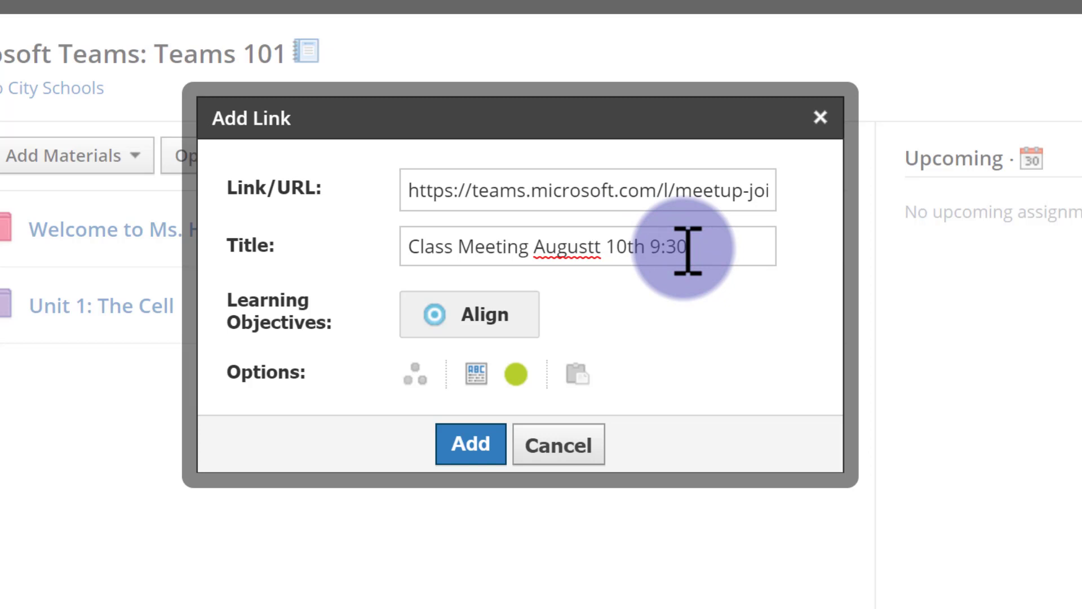
{"action": "left_click", "coordinate": [476, 379]}
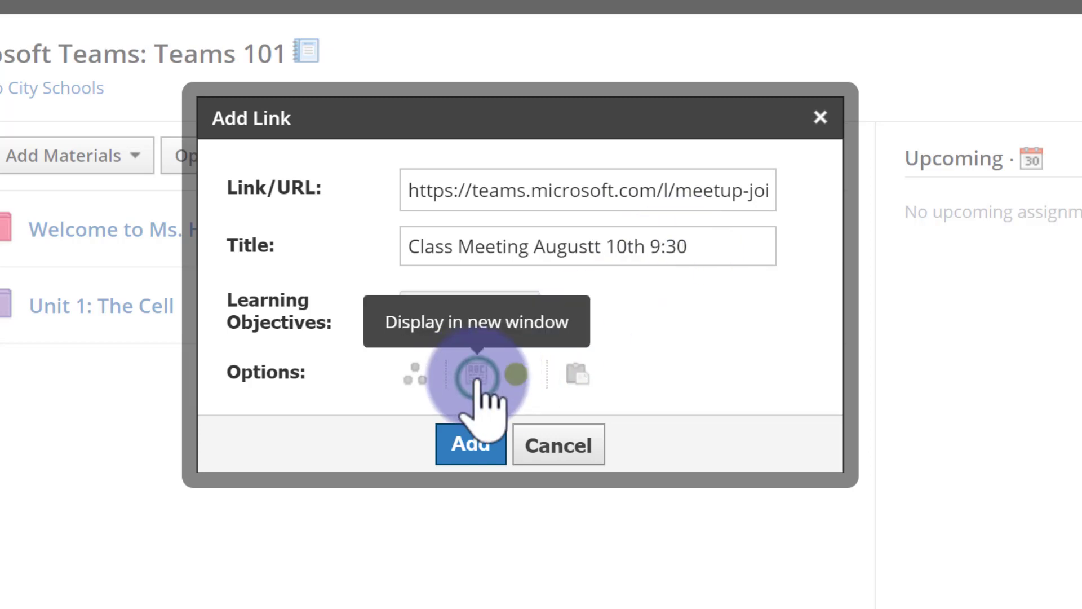
{"action": "left_click", "coordinate": [478, 448]}
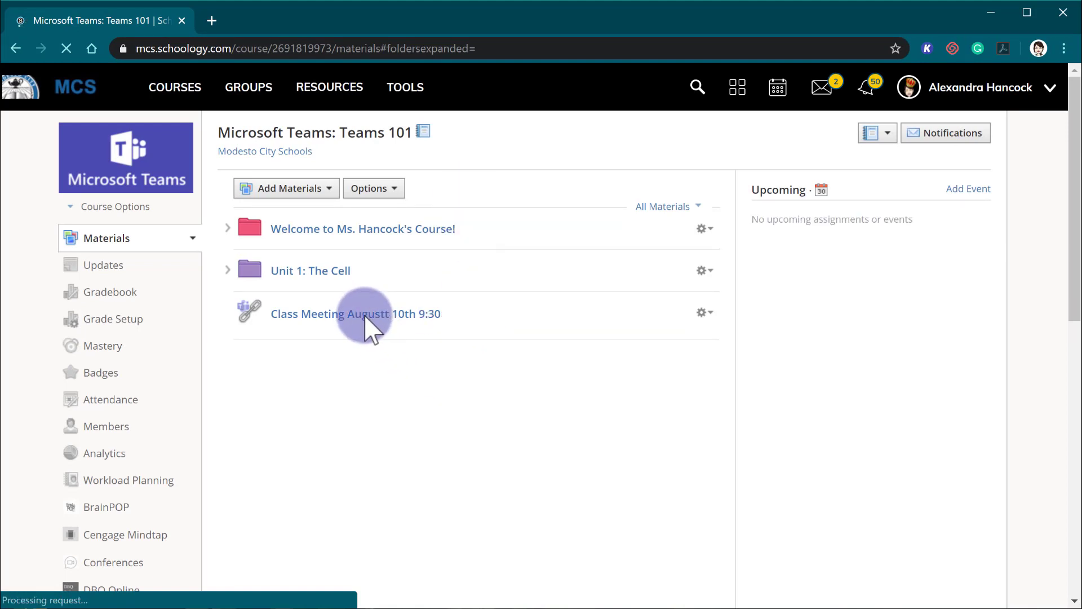
Move the meeting link to the top of the materials and retitle it Class Meeting August 11th 9:30.
{"action": "left_click_drag", "start_coordinate": [365, 315], "coordinate": [374, 237]}
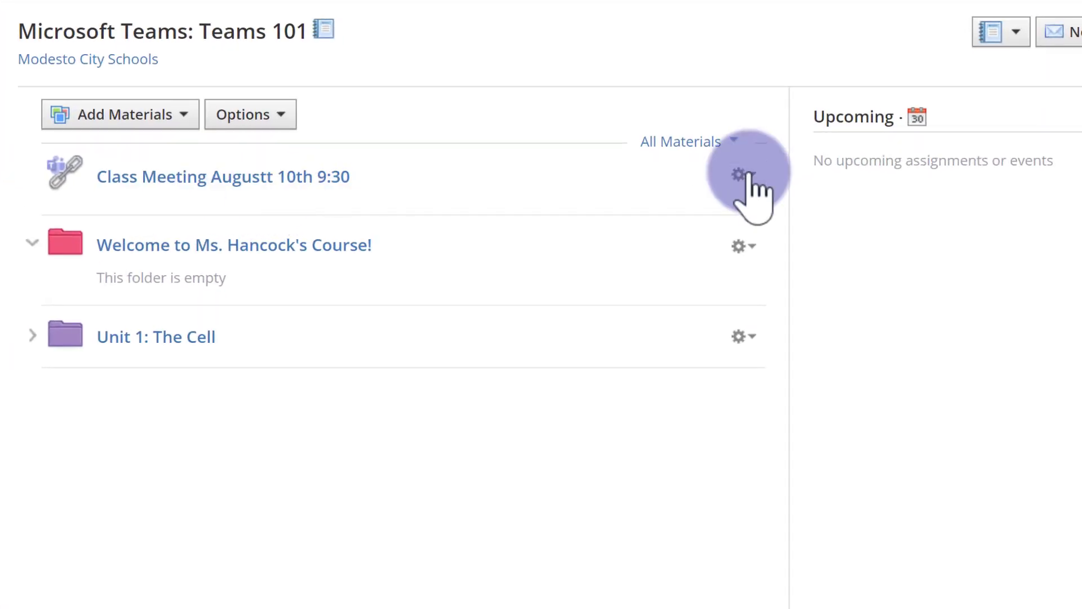
{"action": "left_click", "coordinate": [745, 175]}
{"action": "left_click", "coordinate": [789, 217]}
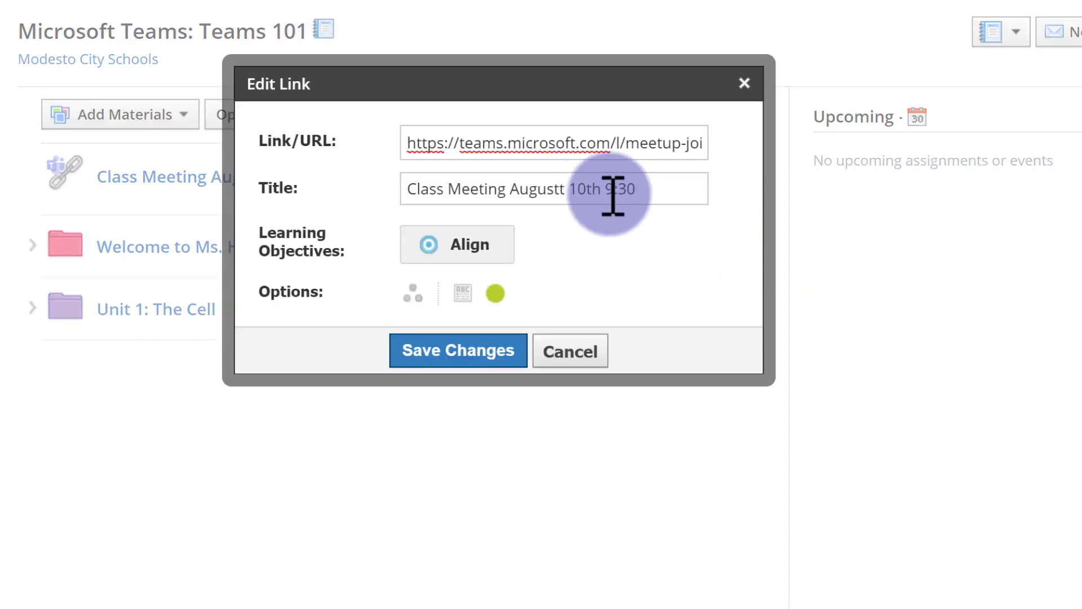
{"action": "left_click", "coordinate": [567, 192]}
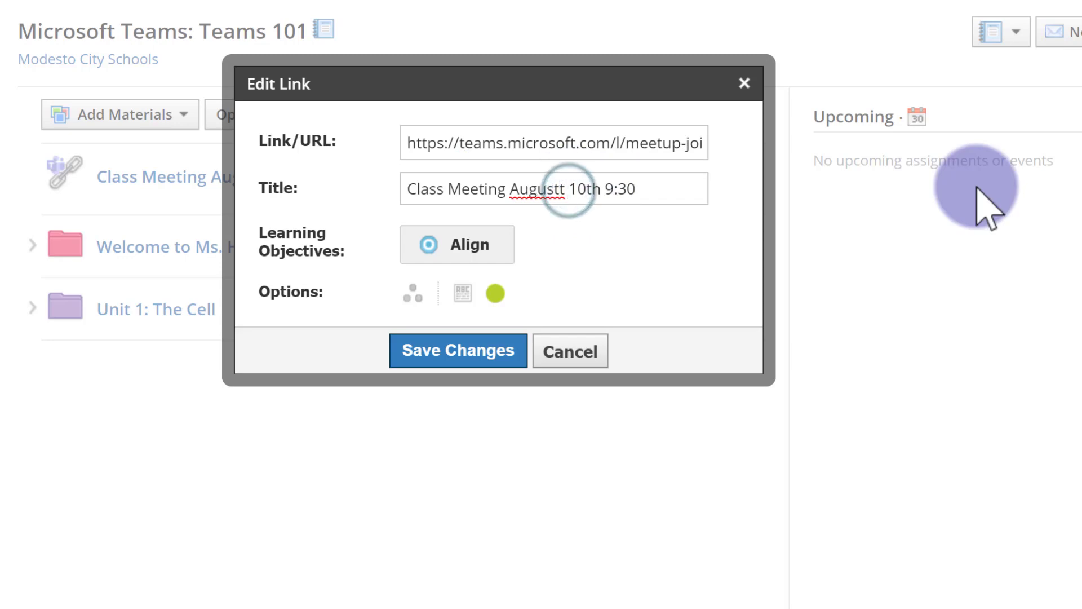
{"action": "key", "text": "BackSpace"}
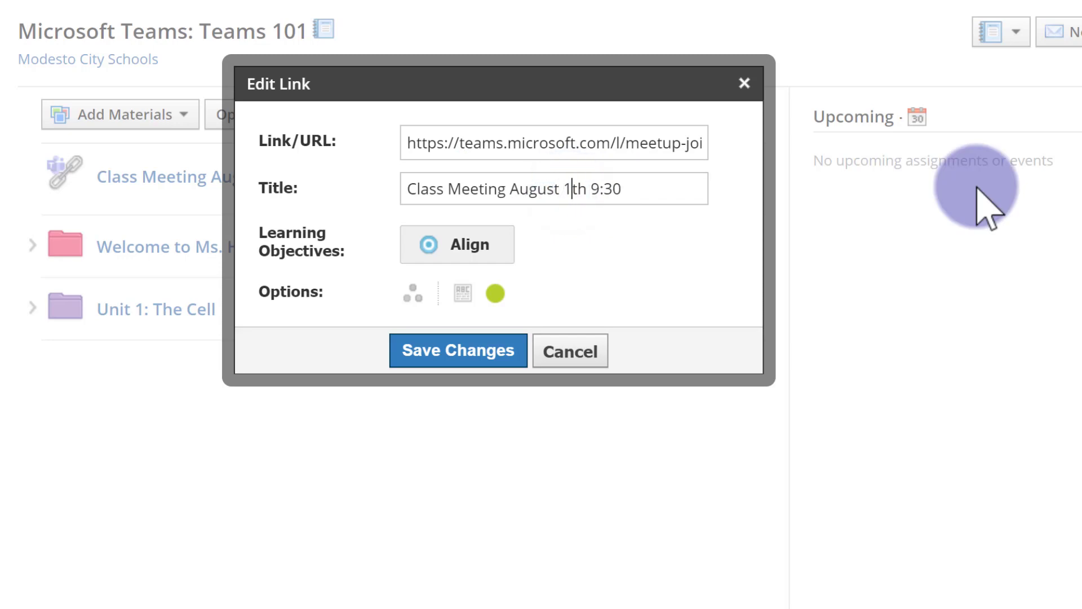
{"action": "left_click", "coordinate": [494, 346]}
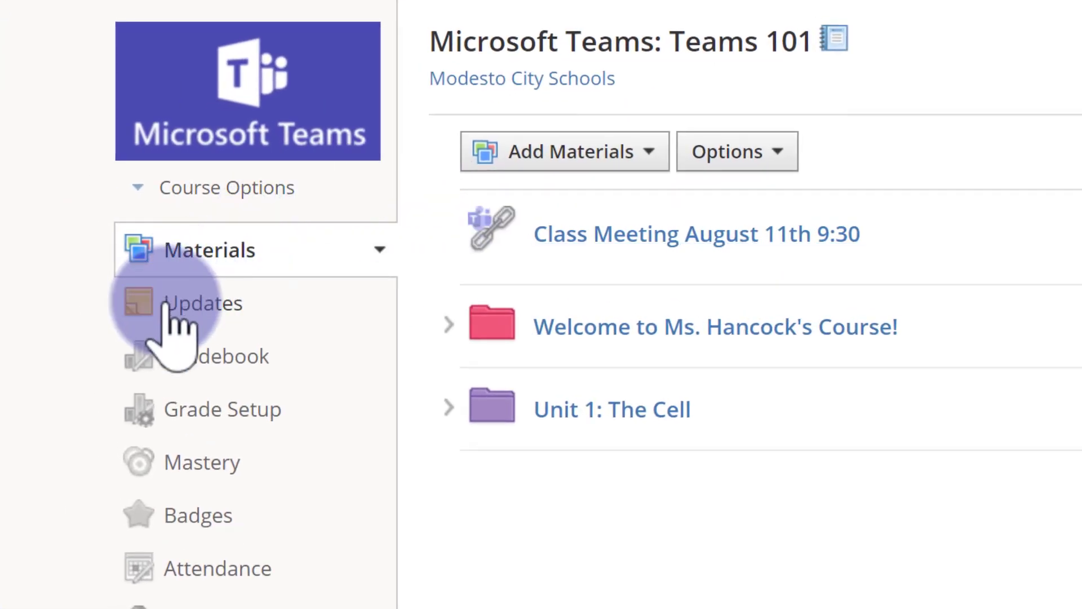
Open the course Updates and set the new post's text to size 14 and bold.
{"action": "left_click", "coordinate": [211, 307]}
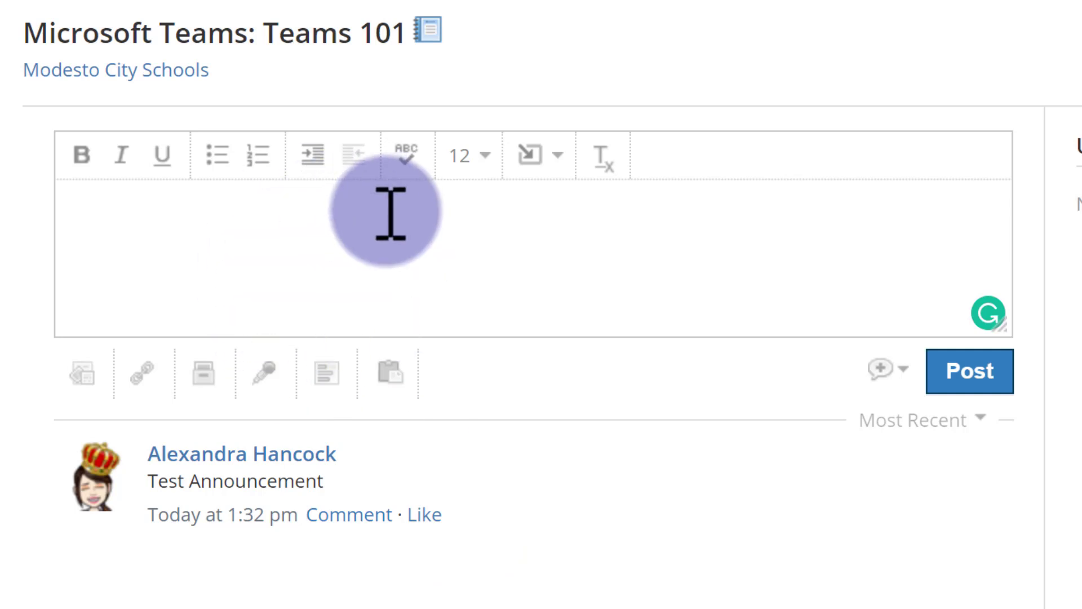
{"action": "left_click", "coordinate": [474, 161]}
{"action": "left_click", "coordinate": [489, 333]}
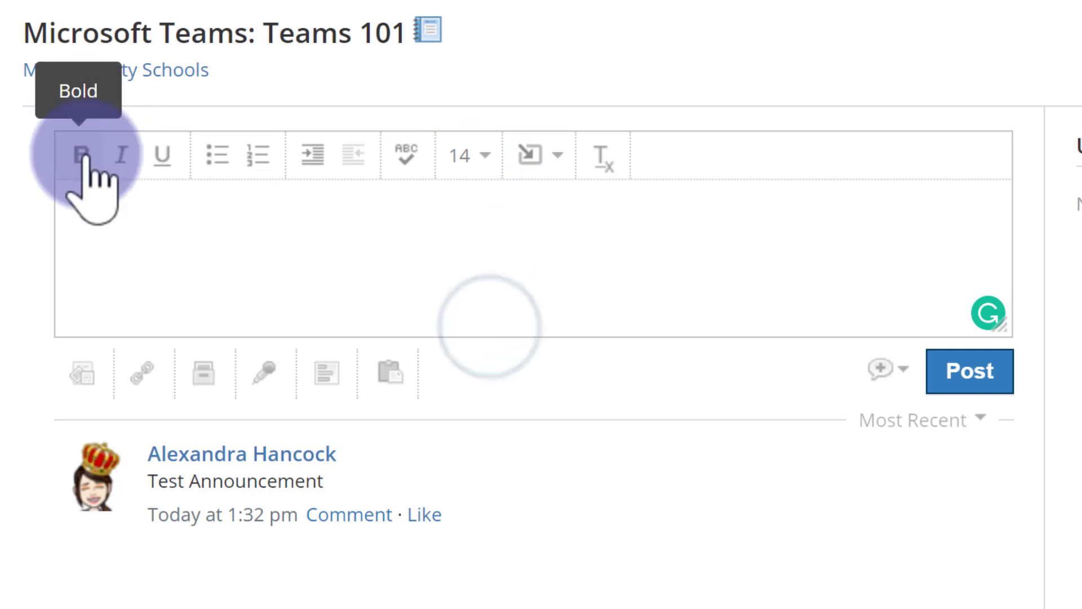
{"action": "left_click", "coordinate": [82, 155]}
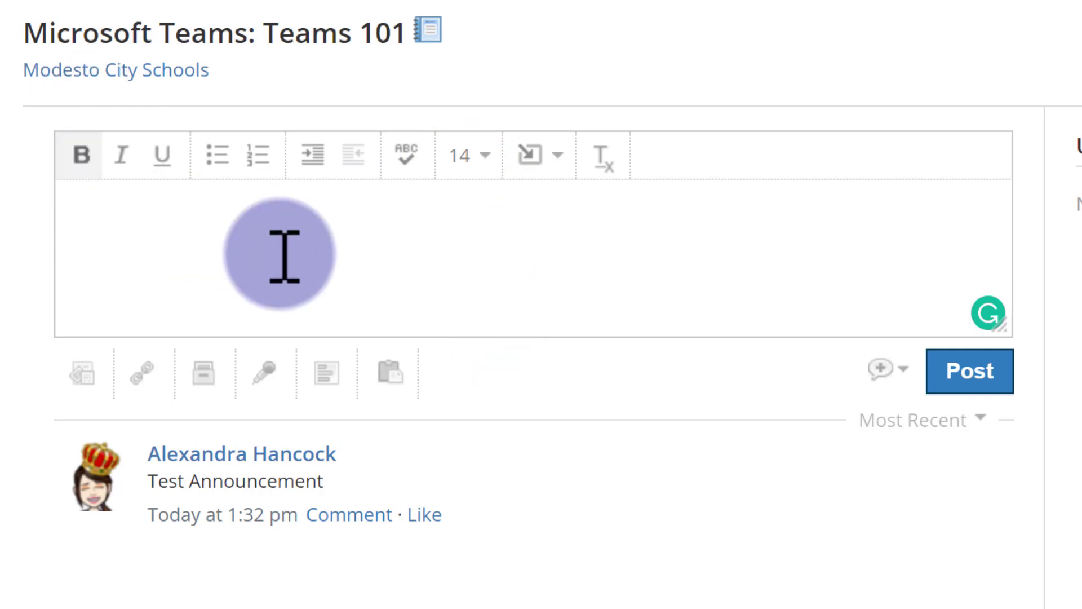
Enter the post text "Please click the link to join us on August 10th at 9:30 am!" and paste the meeting invite below it.
{"action": "key", "text": "ctrl+v"}
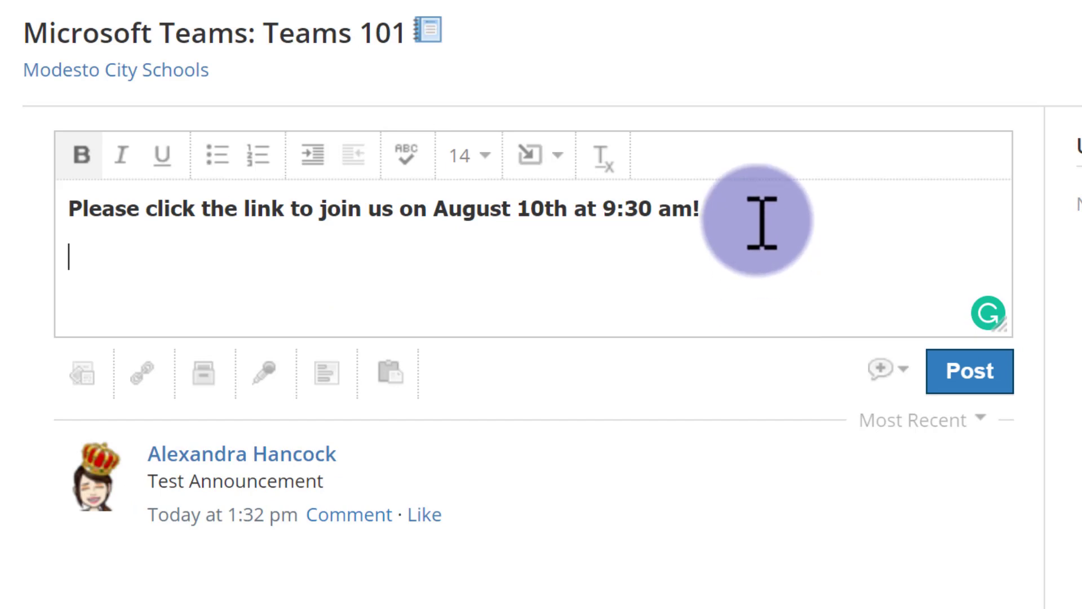
{"action": "right_click", "coordinate": [89, 268]}
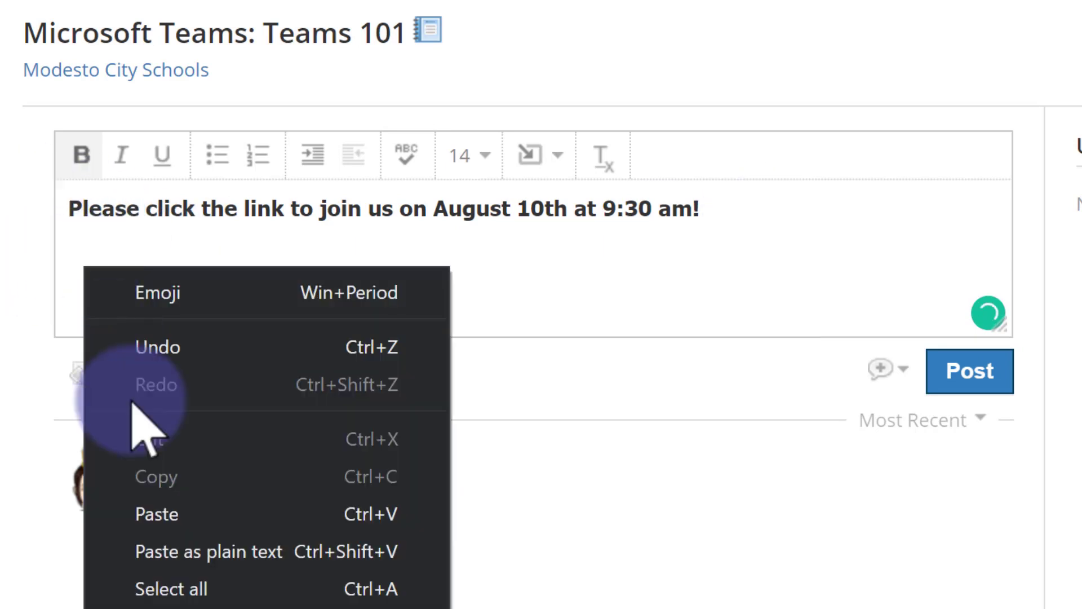
{"action": "left_click", "coordinate": [190, 518]}
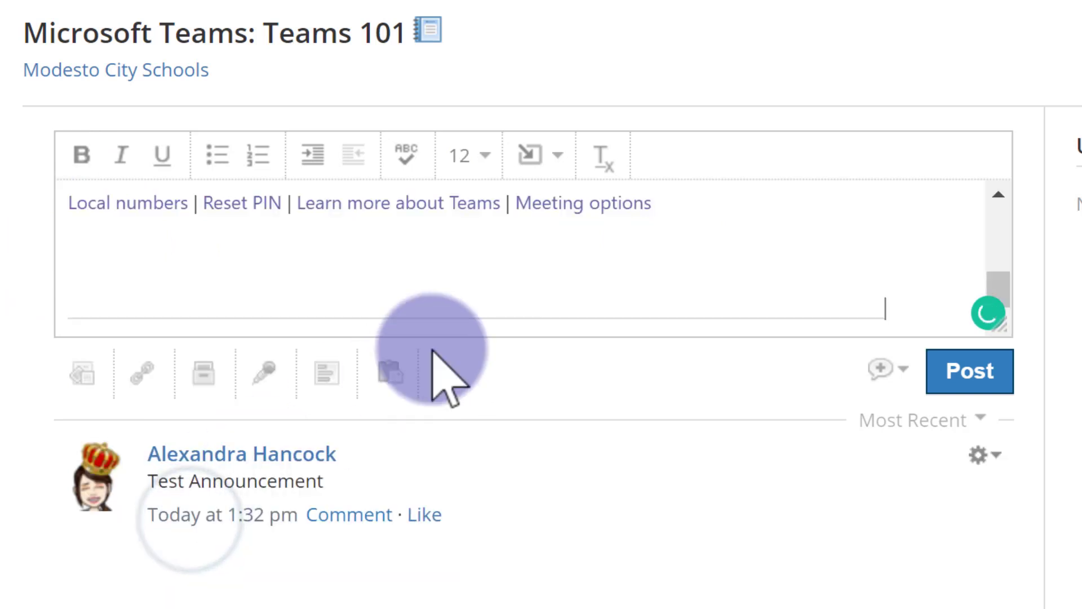
Delete the blank lines trailing the pasted invite at the end of the post.
{"action": "scroll", "coordinate": [481, 289], "scroll_direction": "up", "scroll_amount": 1}
{"action": "scroll", "coordinate": [479, 289], "scroll_direction": "up", "scroll_amount": 3}
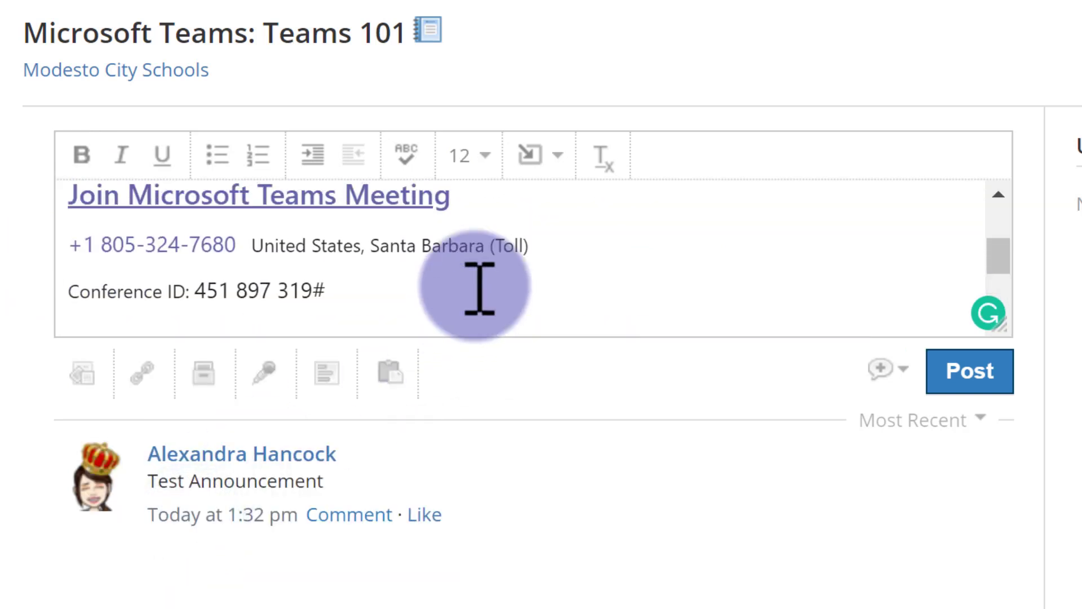
{"action": "scroll", "coordinate": [479, 288], "scroll_direction": "down", "scroll_amount": 2}
{"action": "scroll", "coordinate": [479, 289], "scroll_direction": "down", "scroll_amount": 2}
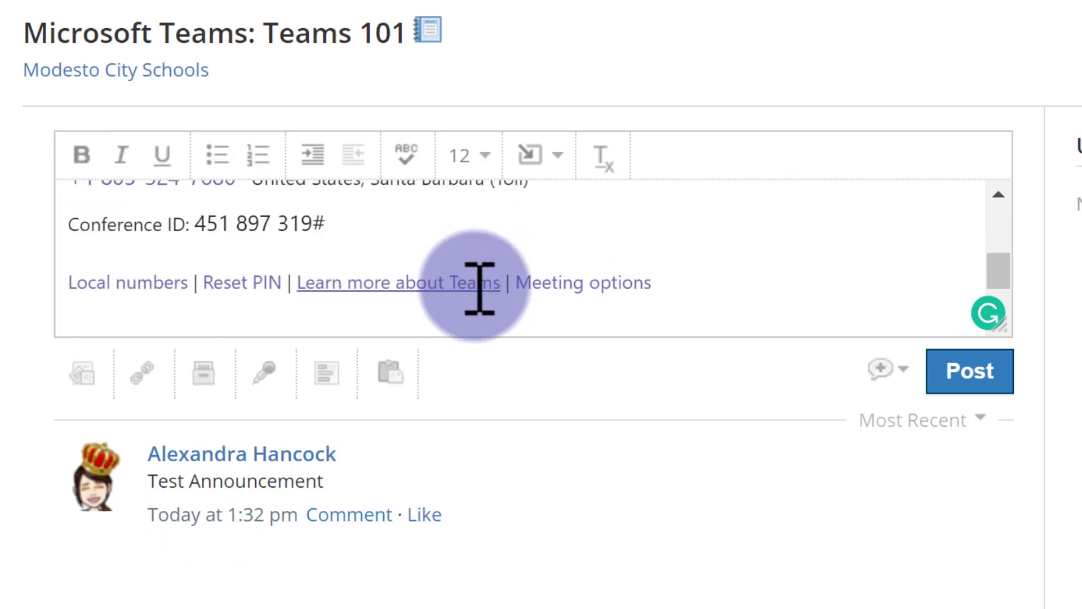
{"action": "scroll", "coordinate": [480, 289], "scroll_direction": "up", "scroll_amount": 2}
{"action": "scroll", "coordinate": [479, 289], "scroll_direction": "down", "scroll_amount": 2}
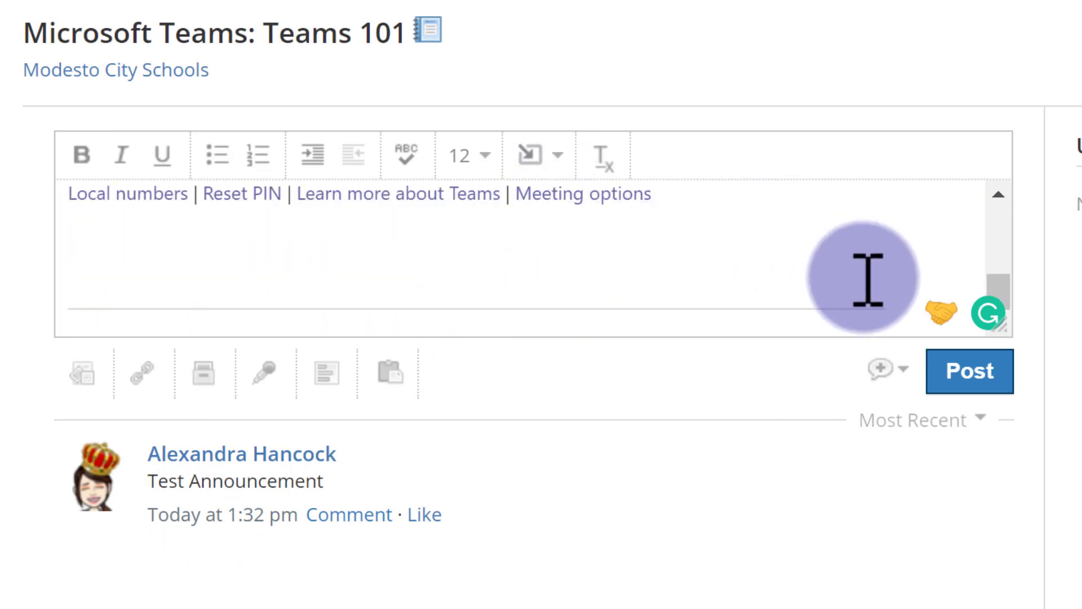
{"action": "scroll", "coordinate": [786, 290], "scroll_direction": "up", "scroll_amount": 2}
{"action": "scroll", "coordinate": [783, 288], "scroll_direction": "up", "scroll_amount": 2}
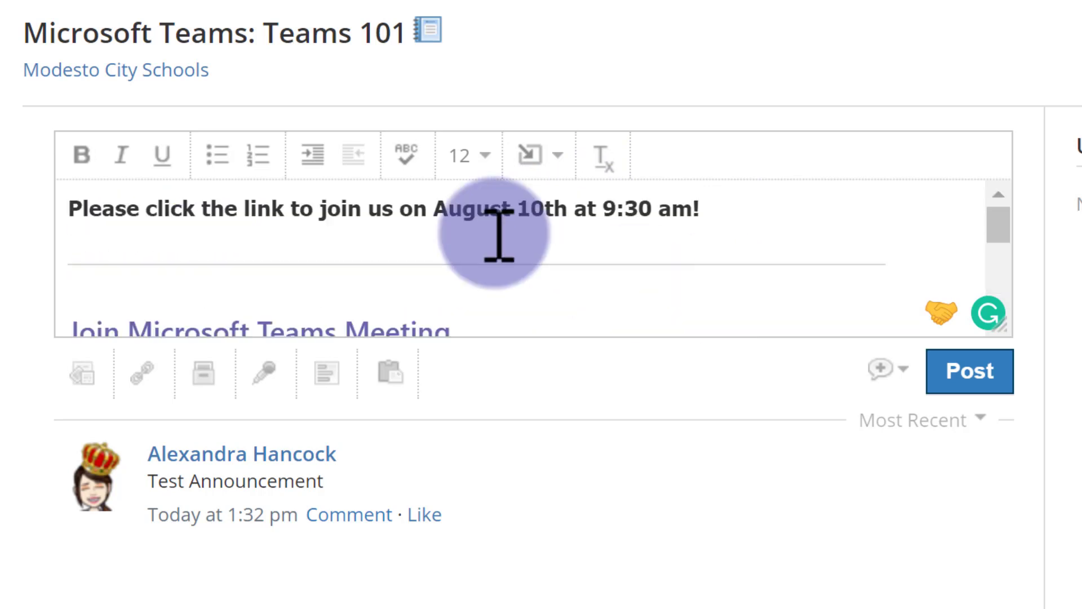
{"action": "scroll", "coordinate": [551, 299], "scroll_direction": "down", "scroll_amount": 4}
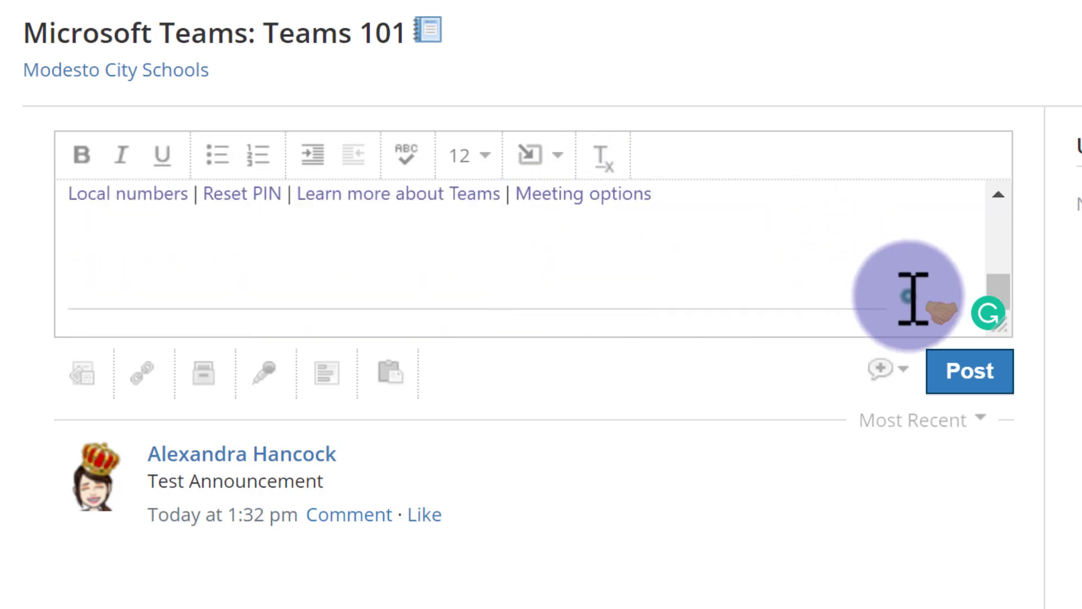
{"action": "left_click_drag", "start_coordinate": [913, 297], "coordinate": [59, 230]}
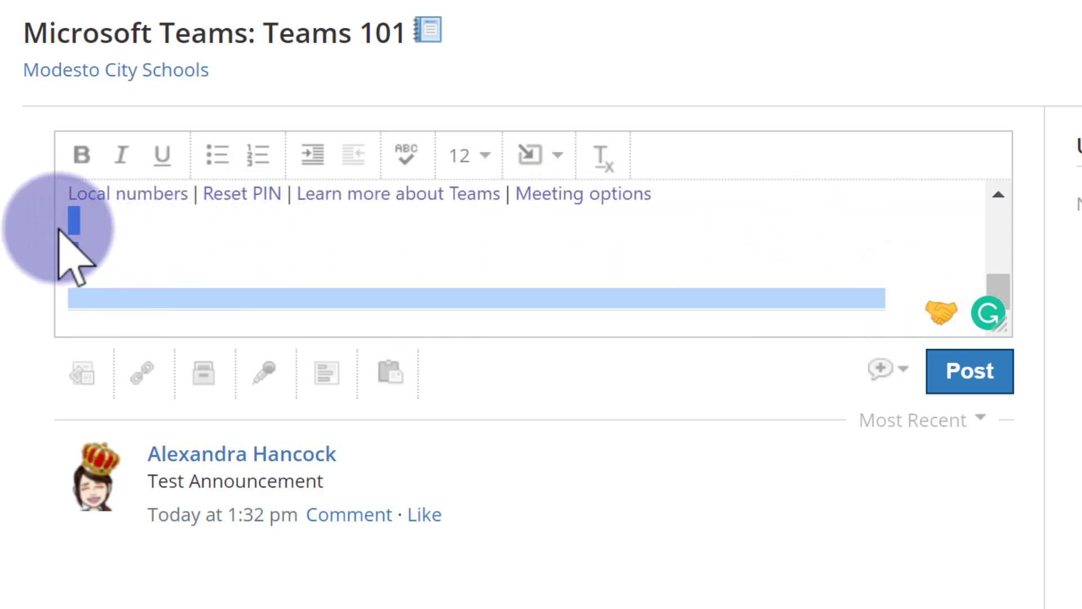
{"action": "key", "text": "BackSpace"}
Toggle the first option in the post's options list and post the announcement.
{"action": "scroll", "coordinate": [585, 194], "scroll_direction": "up", "scroll_amount": 5}
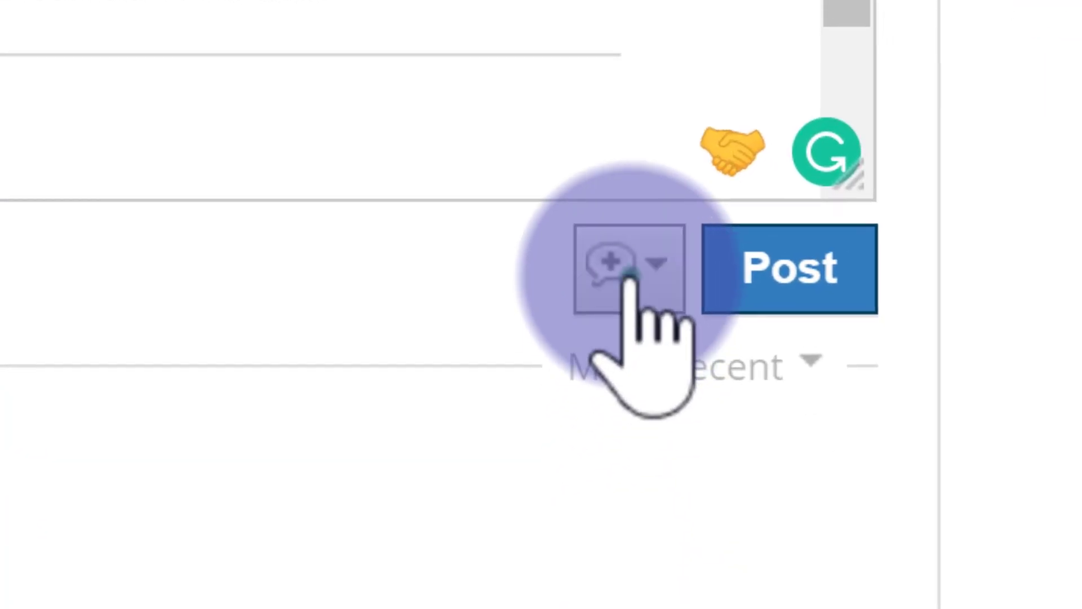
{"action": "left_click", "coordinate": [627, 276]}
{"action": "left_click", "coordinate": [626, 370]}
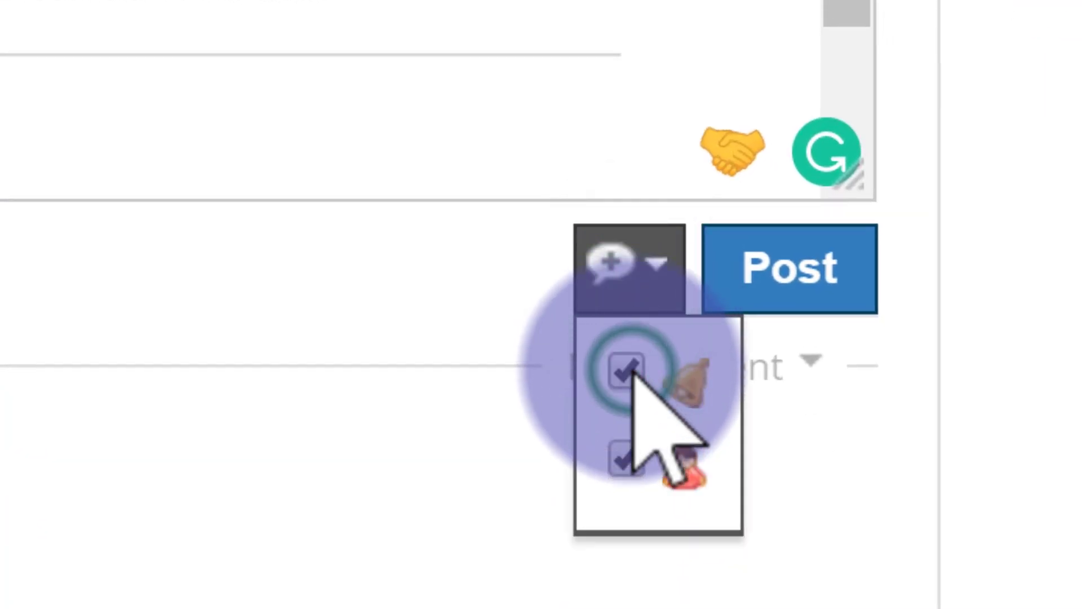
{"action": "left_click", "coordinate": [845, 269]}
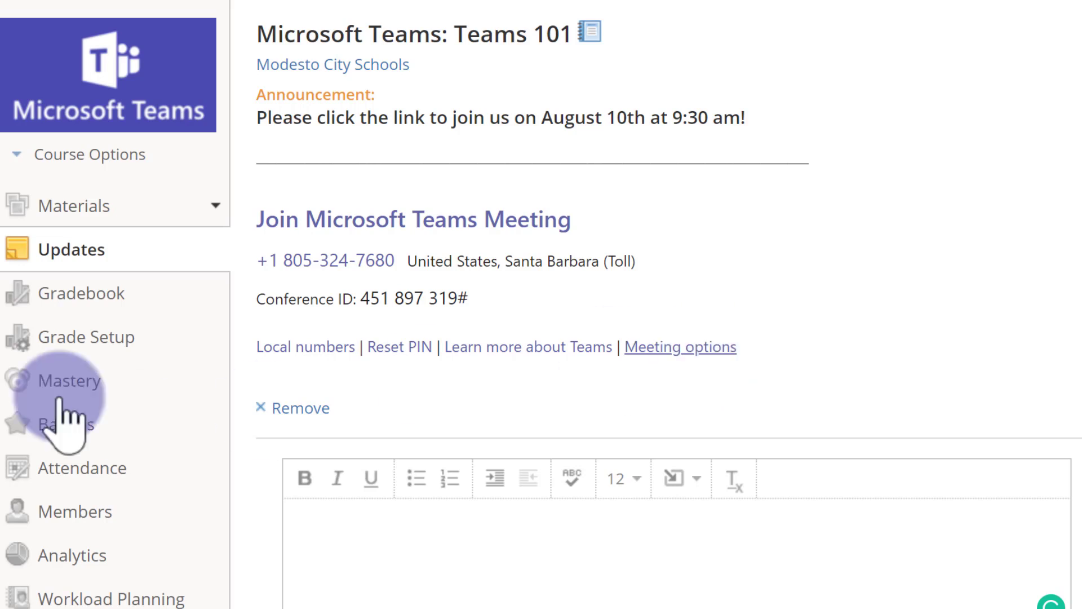
Check the announcement on the course Materials page, then go back to Updates.
{"action": "left_click", "coordinate": [88, 208]}
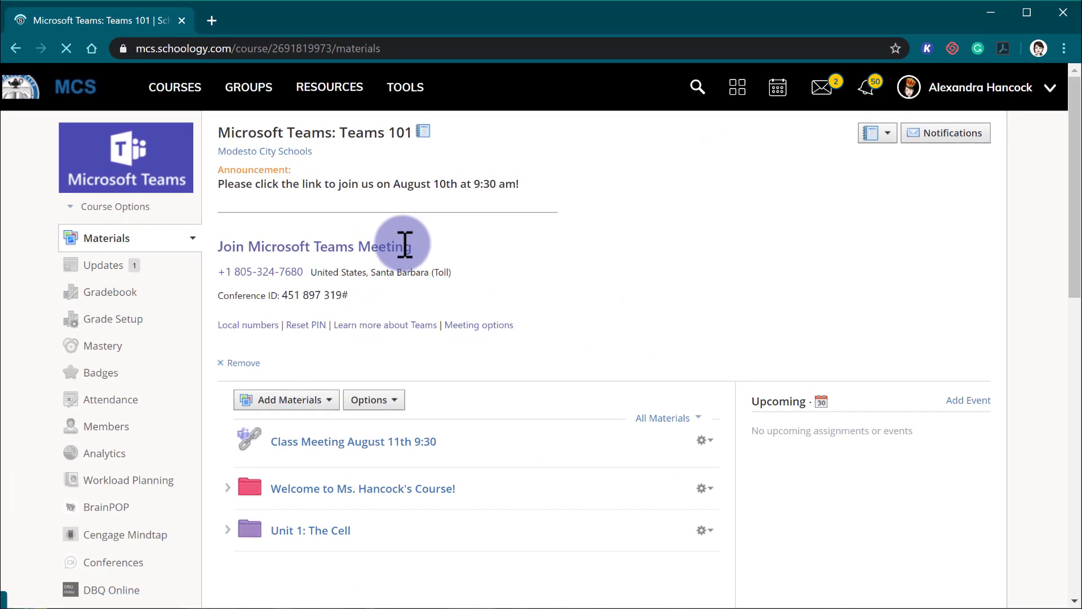
{"action": "left_click", "coordinate": [539, 232]}
{"action": "scroll", "coordinate": [537, 238], "scroll_direction": "down", "scroll_amount": 1}
{"action": "scroll", "coordinate": [405, 244], "scroll_direction": "up", "scroll_amount": 1}
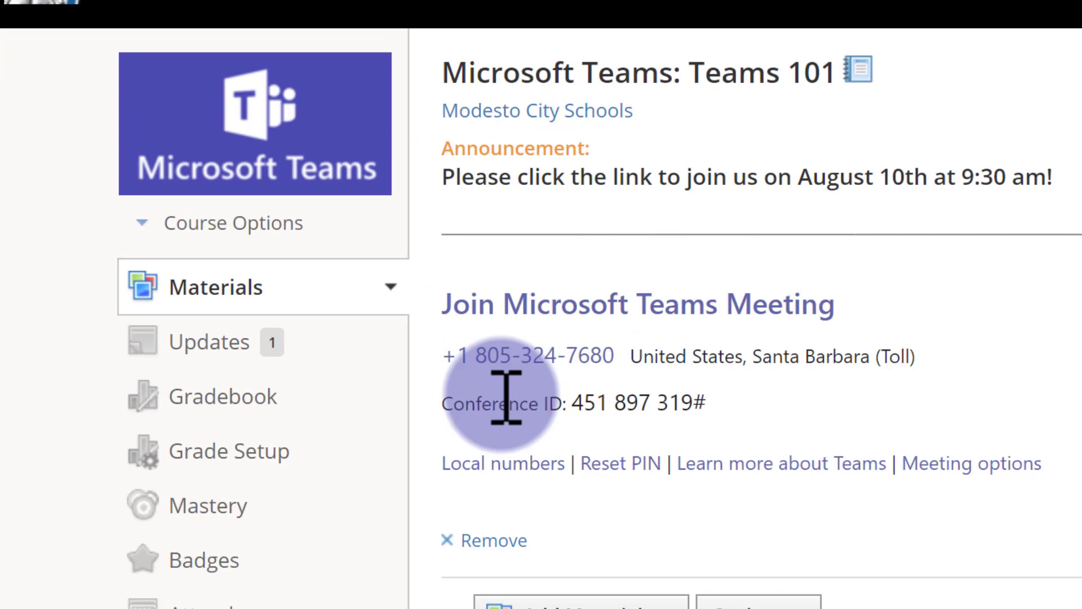
{"action": "left_click", "coordinate": [213, 342]}
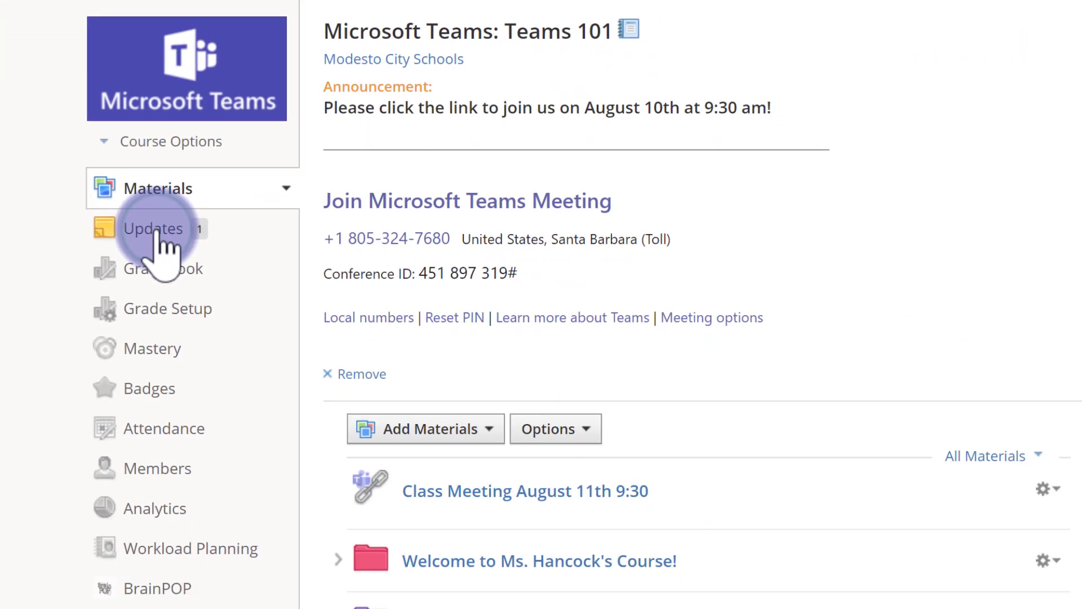
{"action": "scroll", "coordinate": [499, 310], "scroll_direction": "down", "scroll_amount": 2}
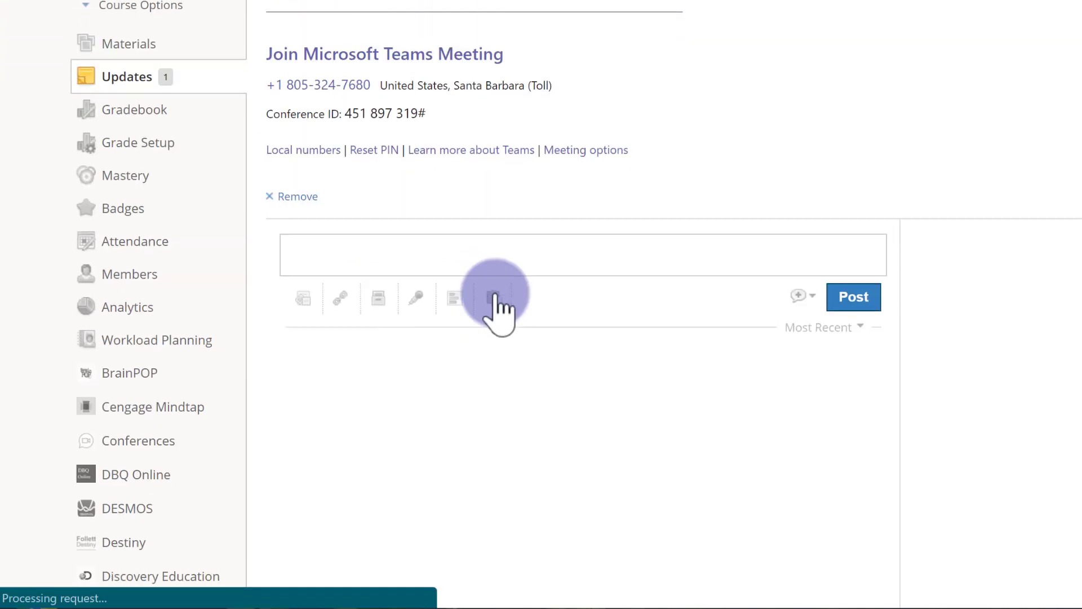
{"action": "scroll", "coordinate": [499, 312], "scroll_direction": "down", "scroll_amount": 4}
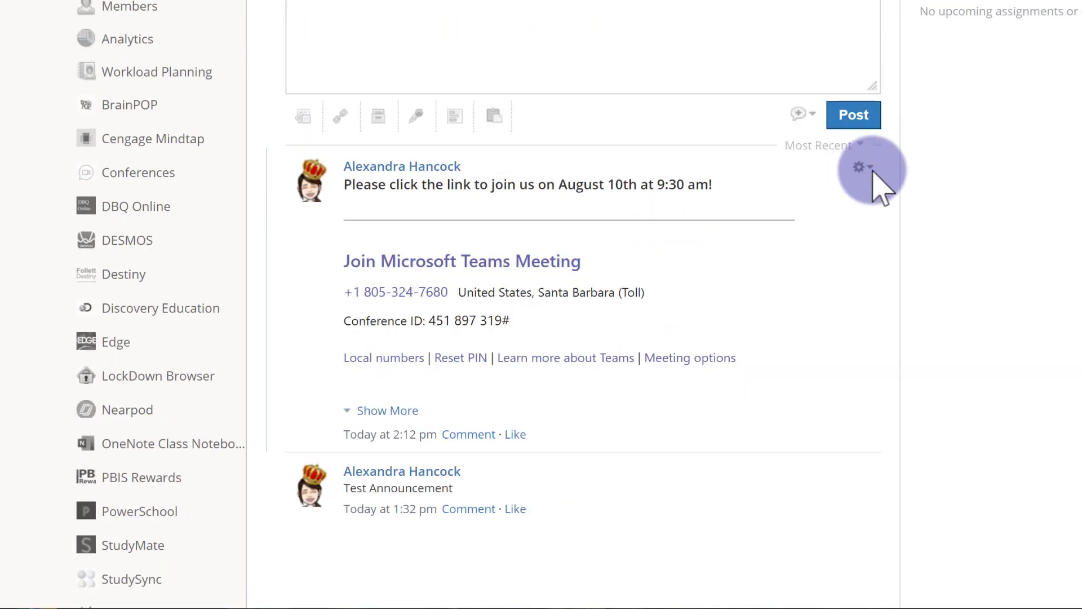
Edit the posted update to change August 10th to August 11th and save the changes.
{"action": "left_click", "coordinate": [873, 169]}
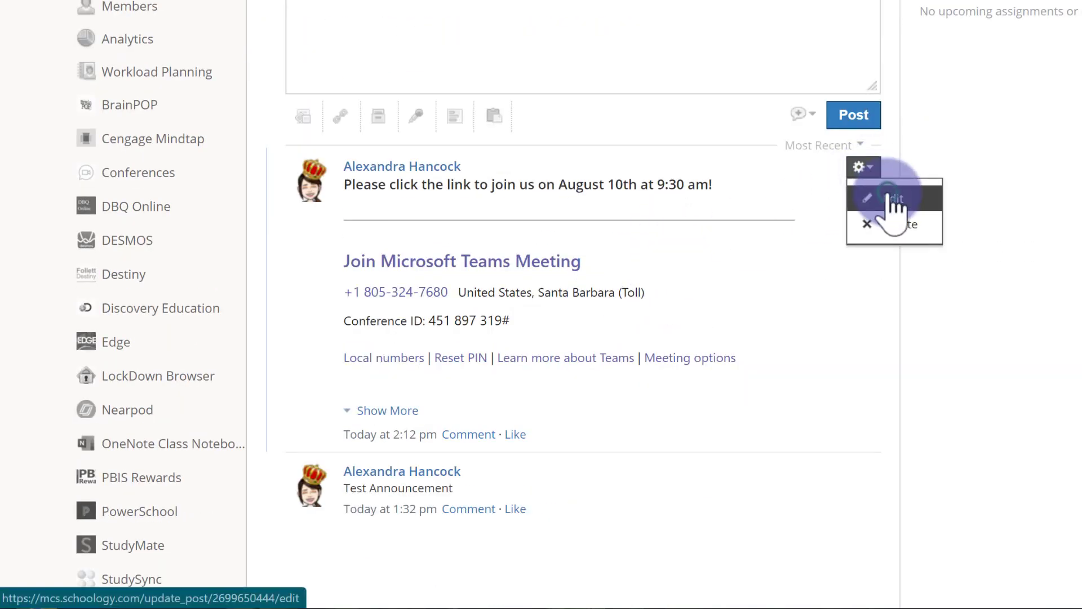
{"action": "left_click", "coordinate": [888, 197]}
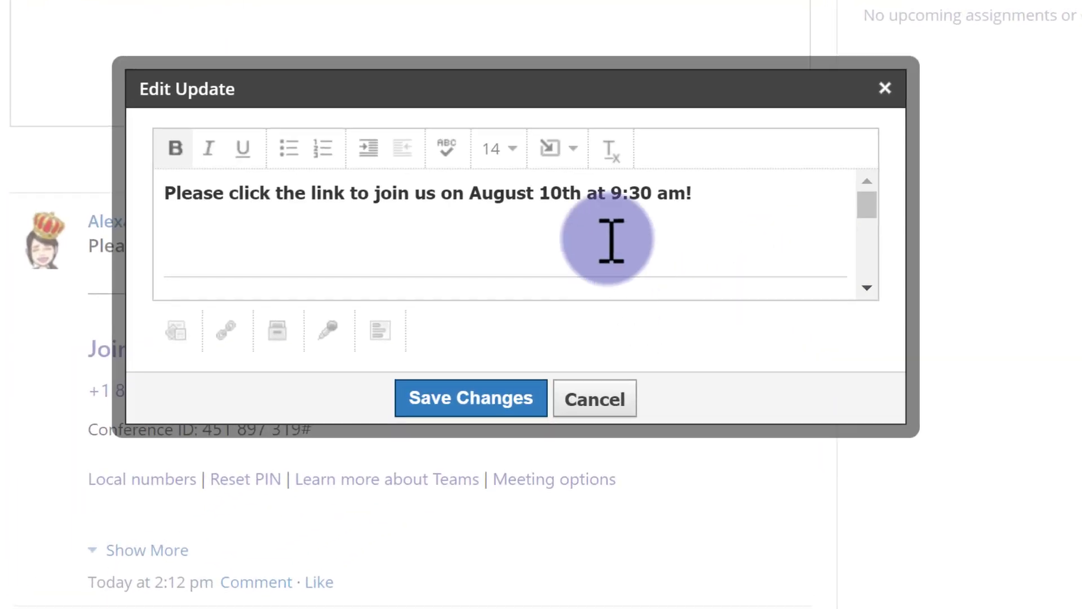
{"action": "left_click", "coordinate": [560, 193]}
{"action": "key", "text": "BackSpace"}
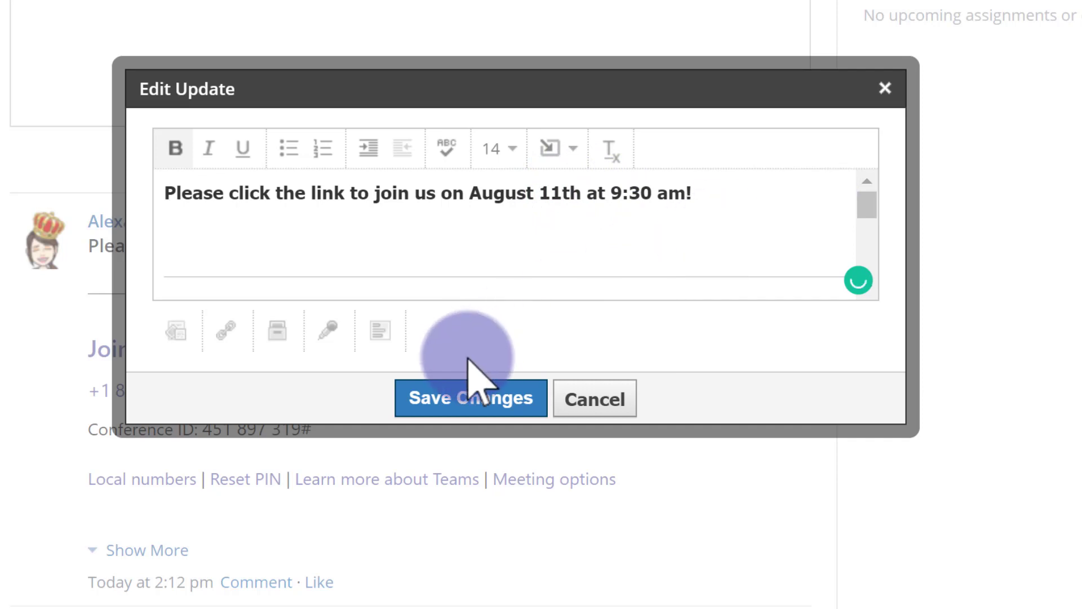
{"action": "left_click", "coordinate": [482, 399]}
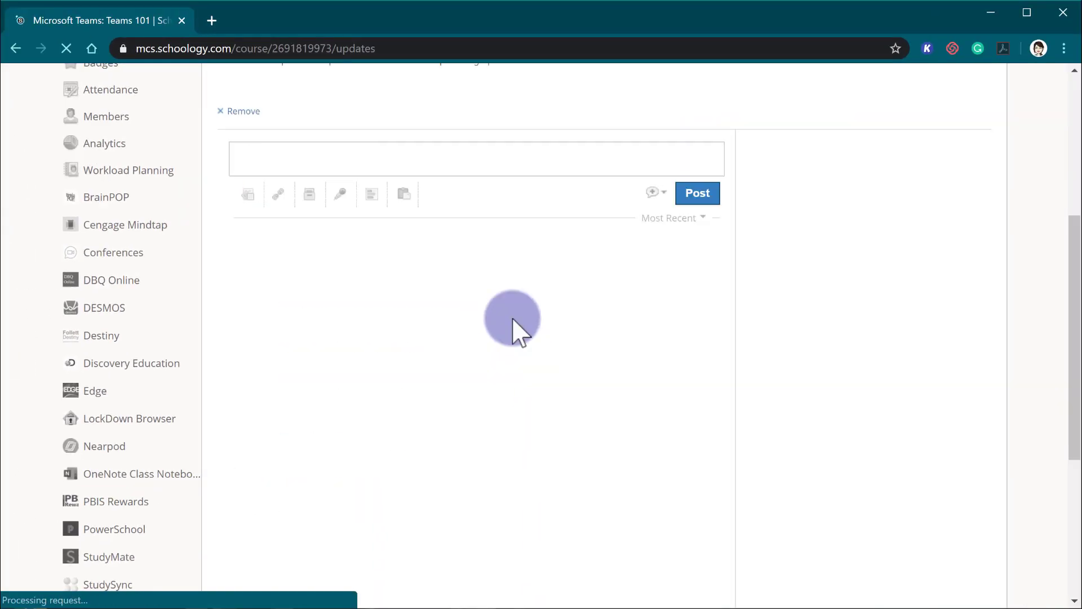
{"action": "scroll", "coordinate": [516, 312], "scroll_direction": "up", "scroll_amount": 4}
{"action": "scroll", "coordinate": [515, 312], "scroll_direction": "up", "scroll_amount": 2}
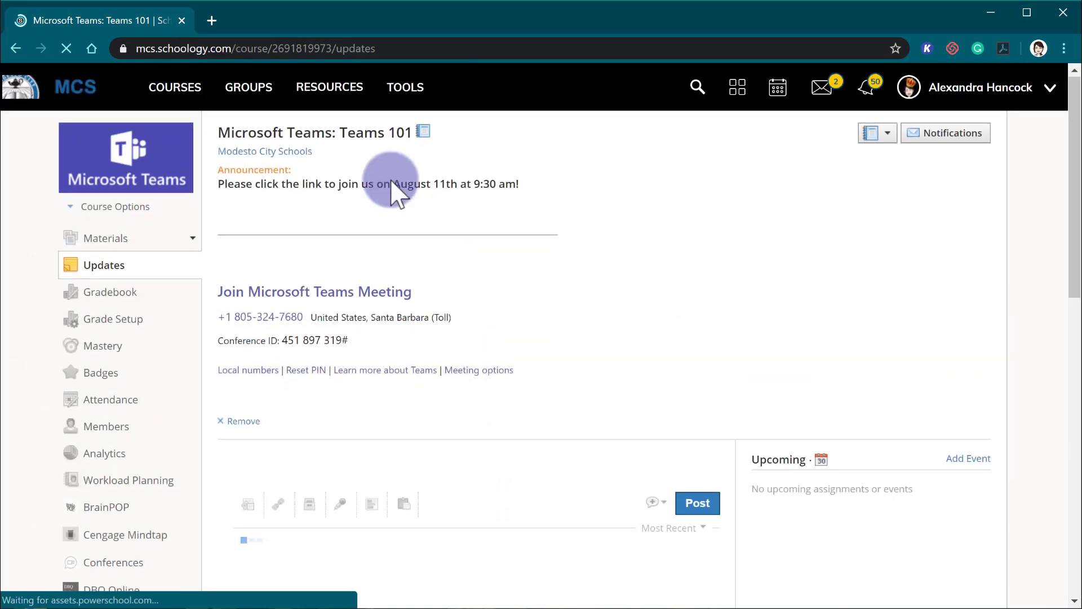